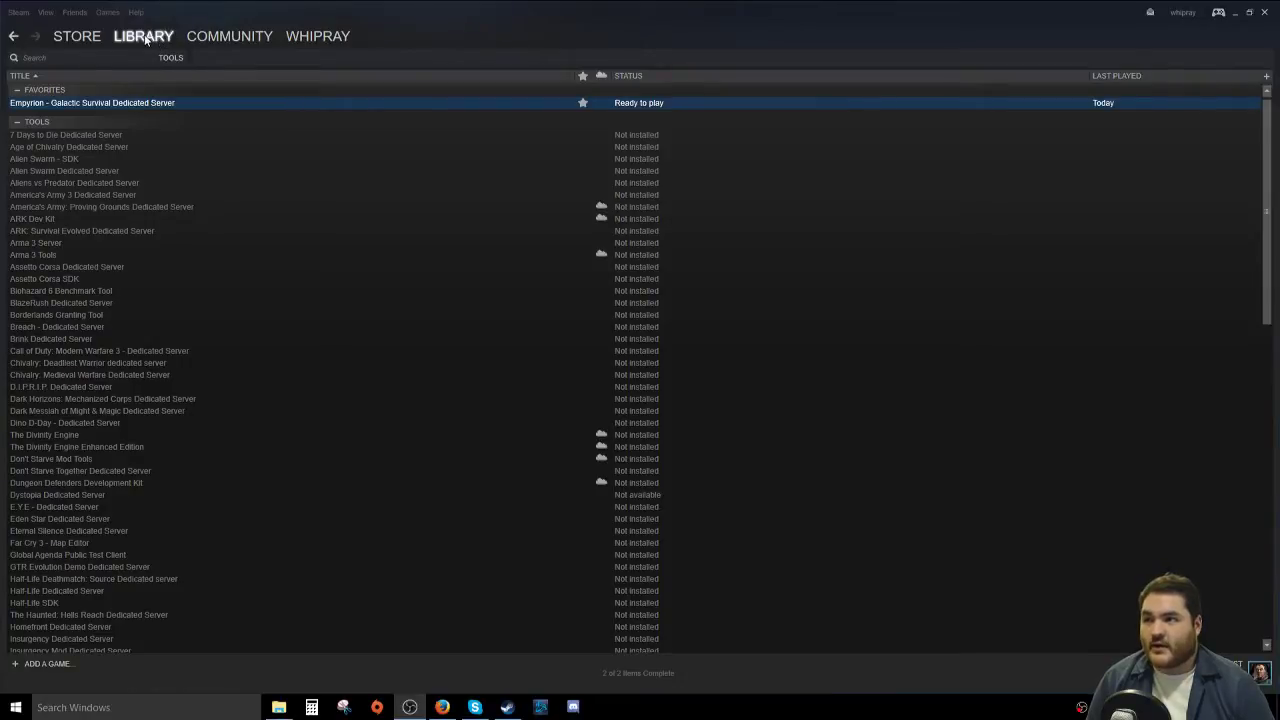
# Filter the Steam library to show only tools
pyautogui.moveTo(168, 57)
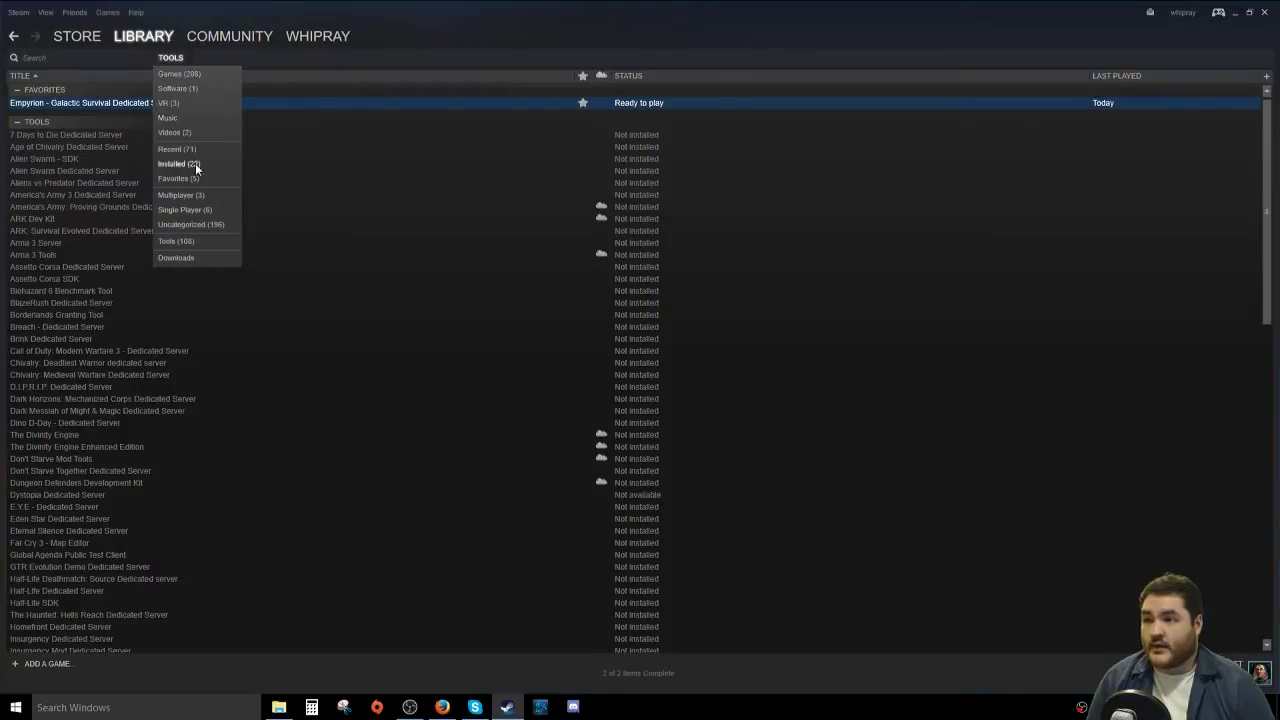
pyautogui.click(186, 240)
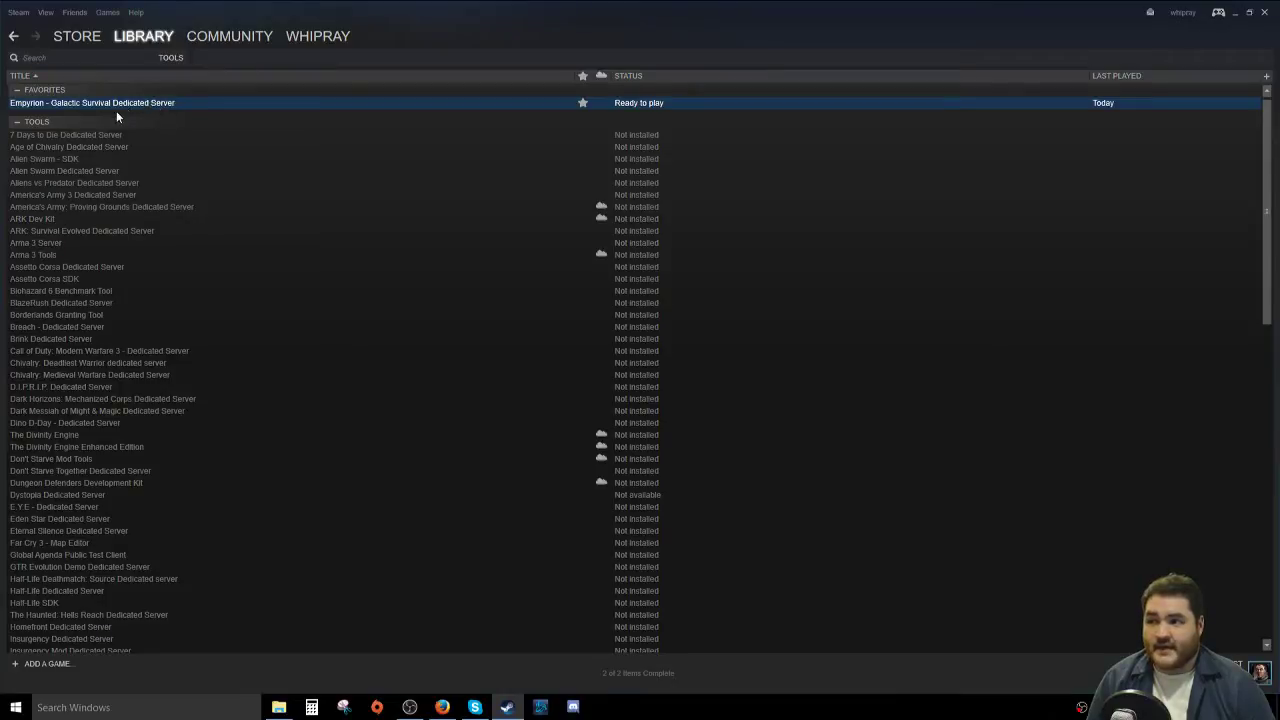
pyautogui.scroll(-15, 203, 272)
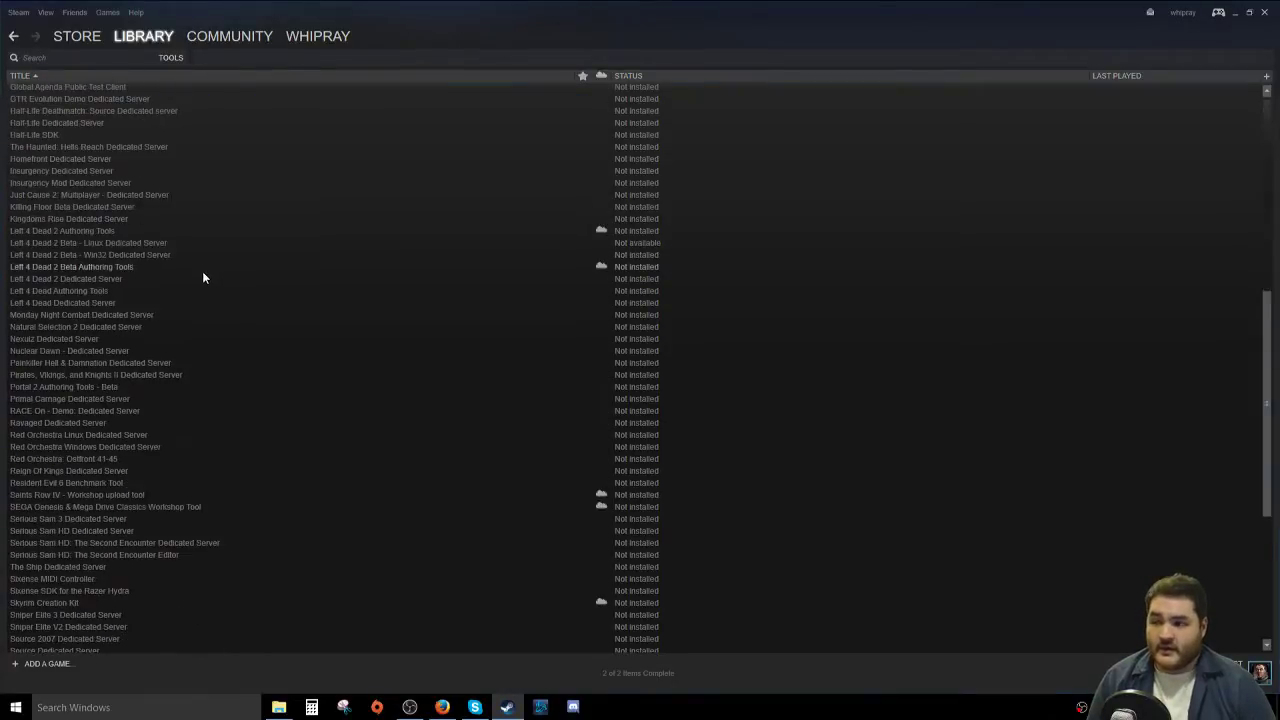
pyautogui.scroll(15, 150, 295)
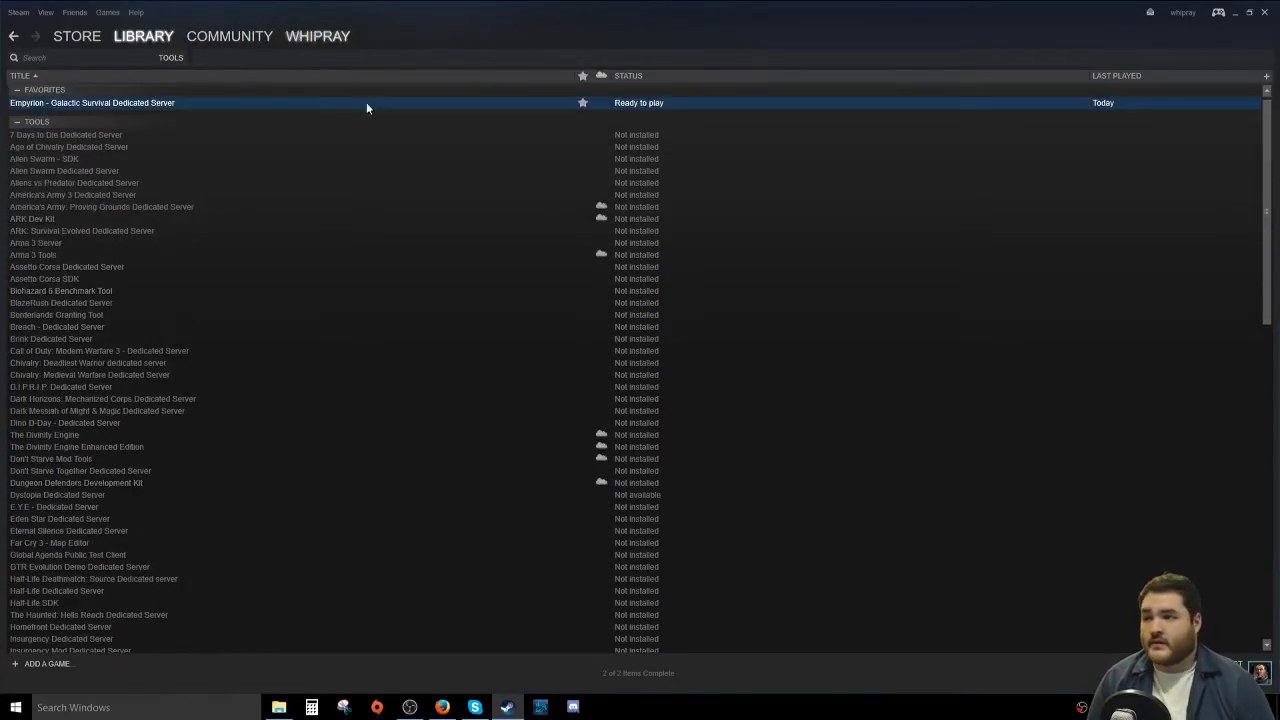
# Open Empyrion Dedicated Server's Properties and browse its local files from the Local Files tab
pyautogui.rightClick(482, 106)
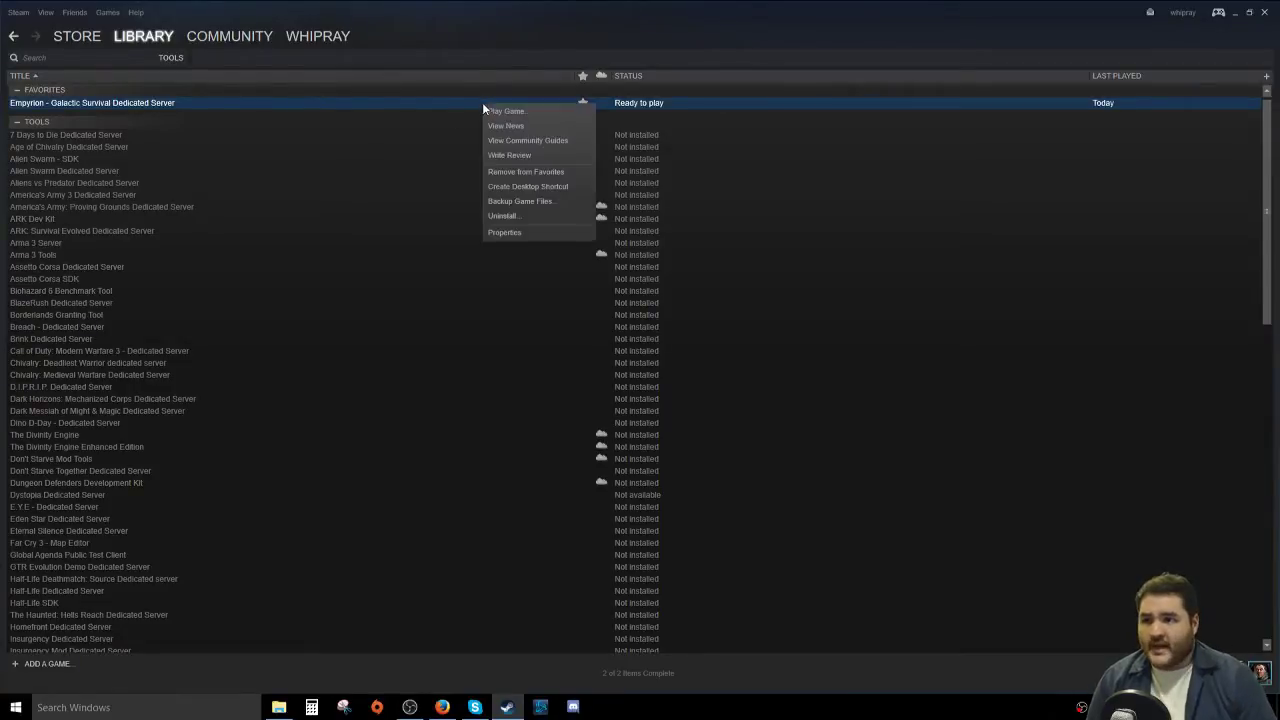
pyautogui.click(536, 235)
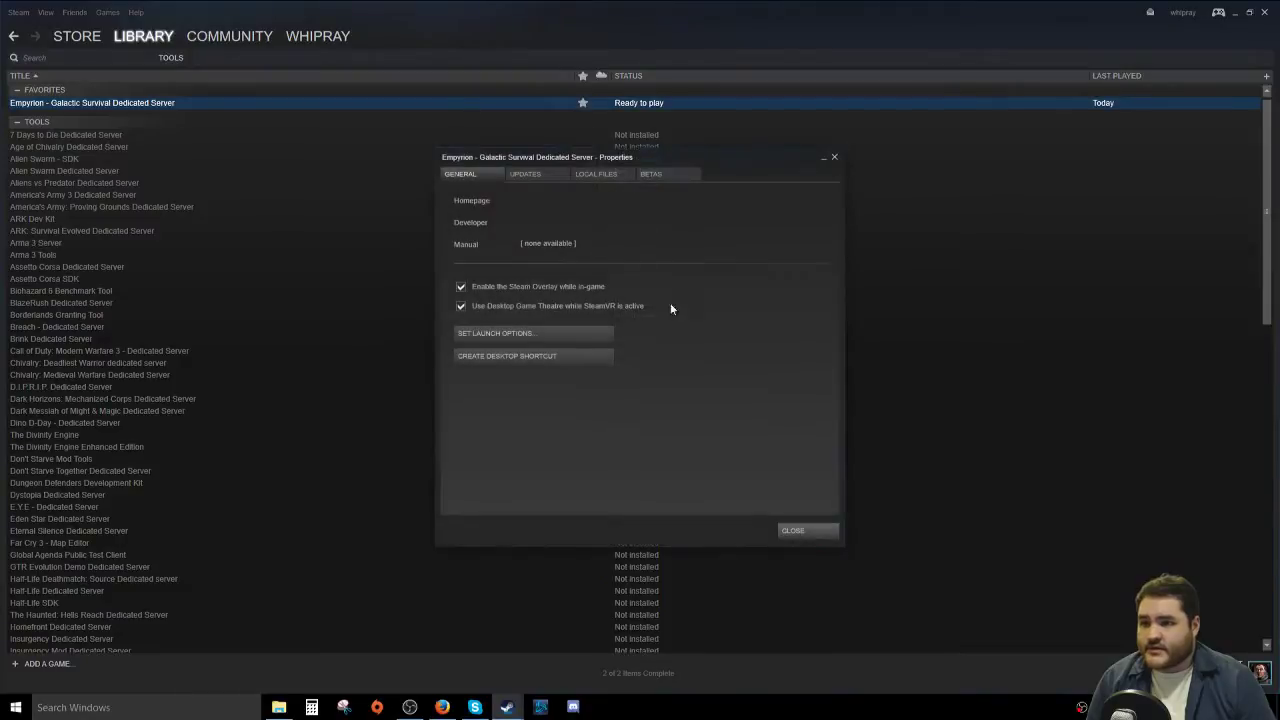
pyautogui.click(589, 173)
pyautogui.click(472, 173)
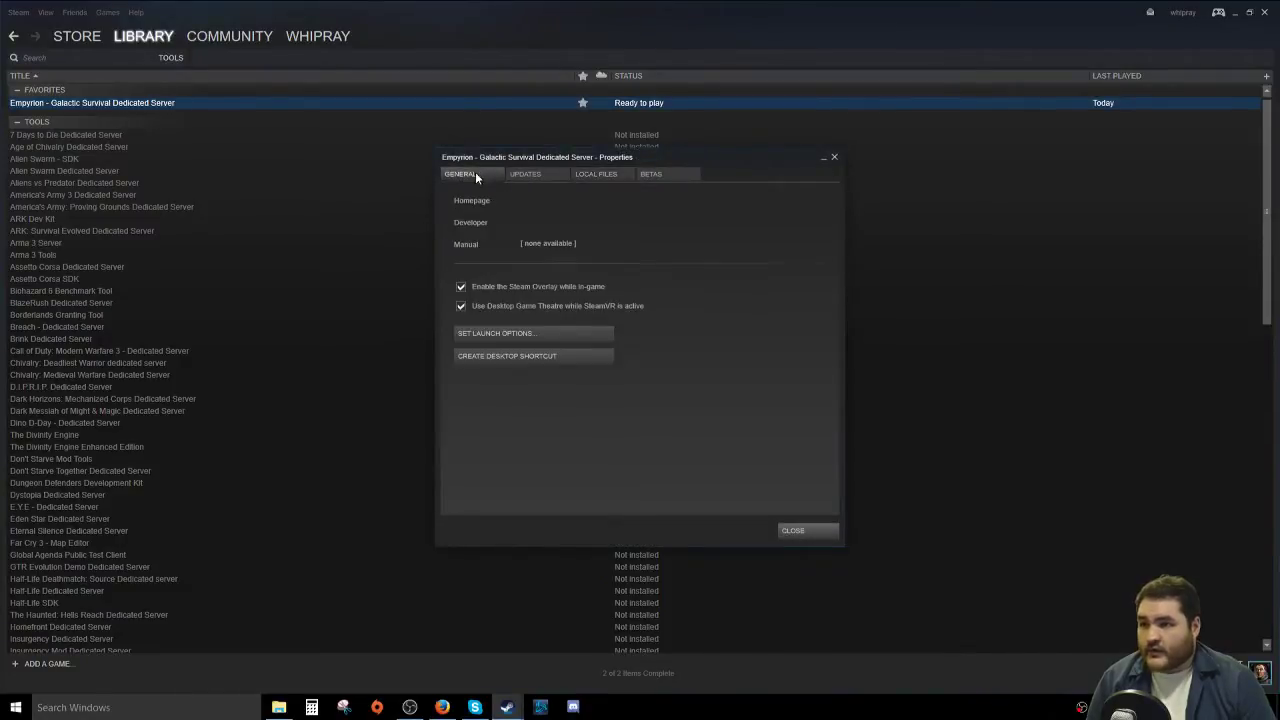
pyautogui.click(808, 535)
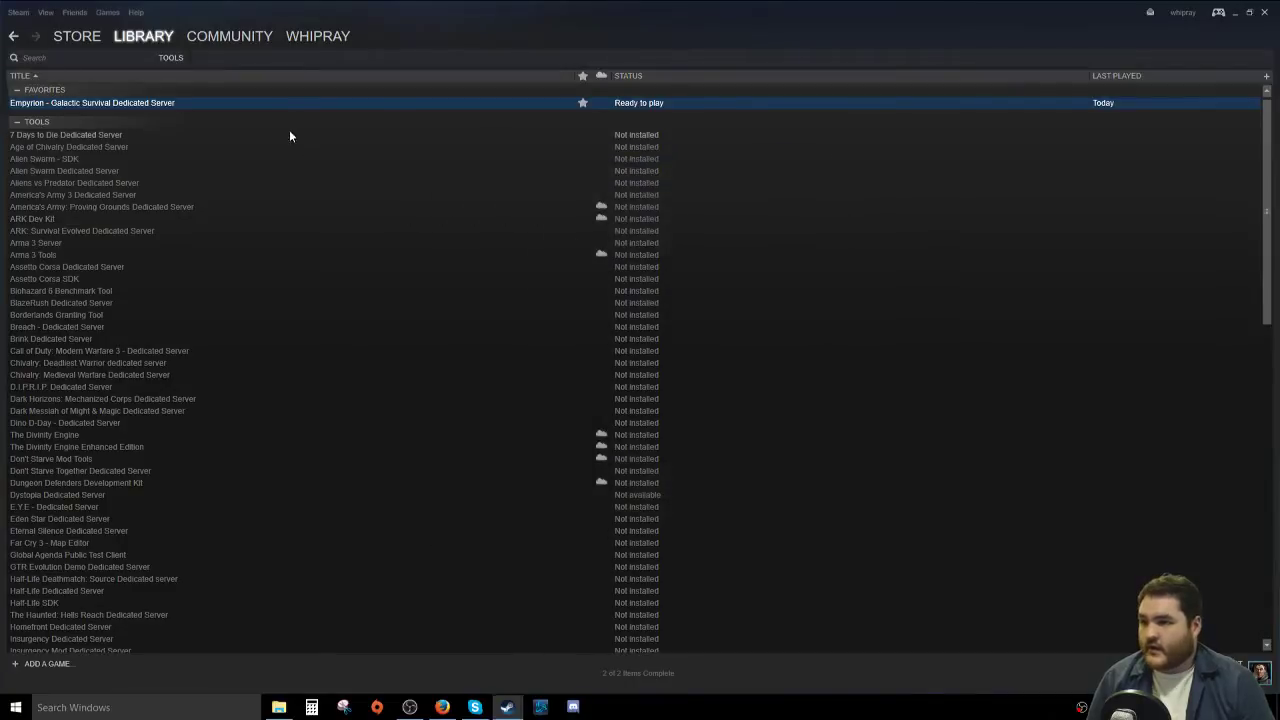
pyautogui.rightClick(298, 103)
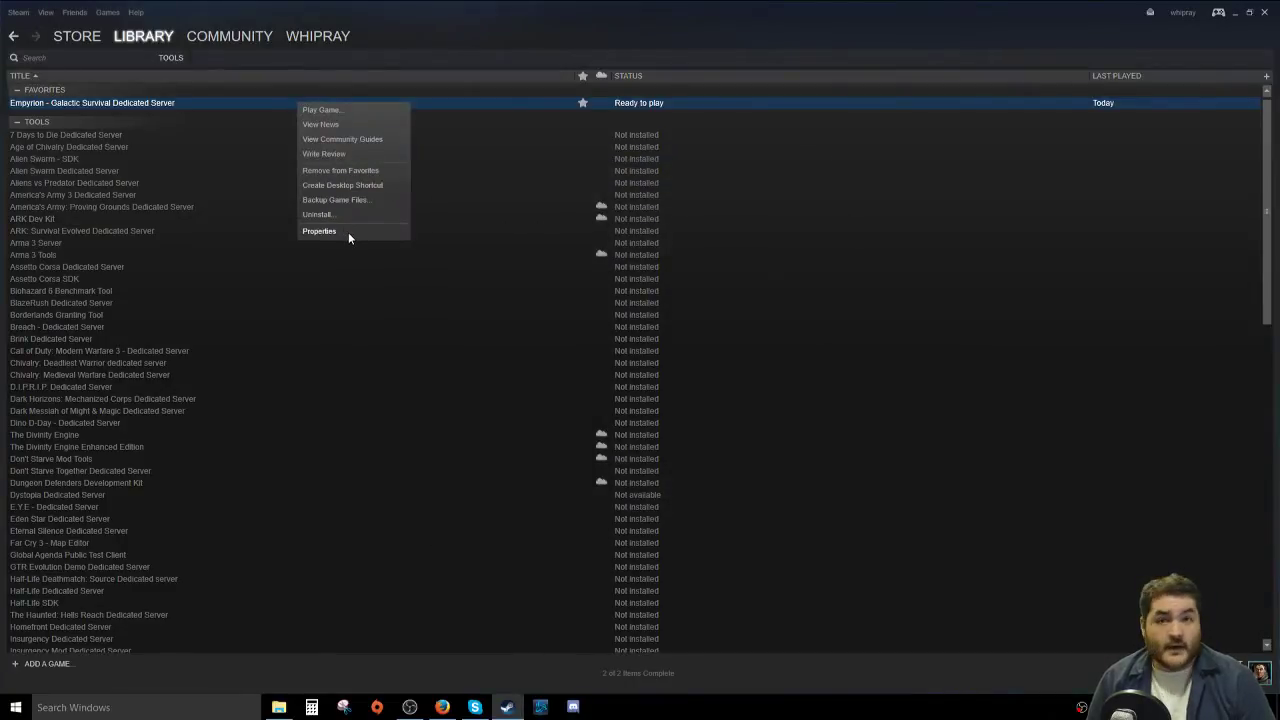
pyautogui.click(348, 232)
pyautogui.click(585, 174)
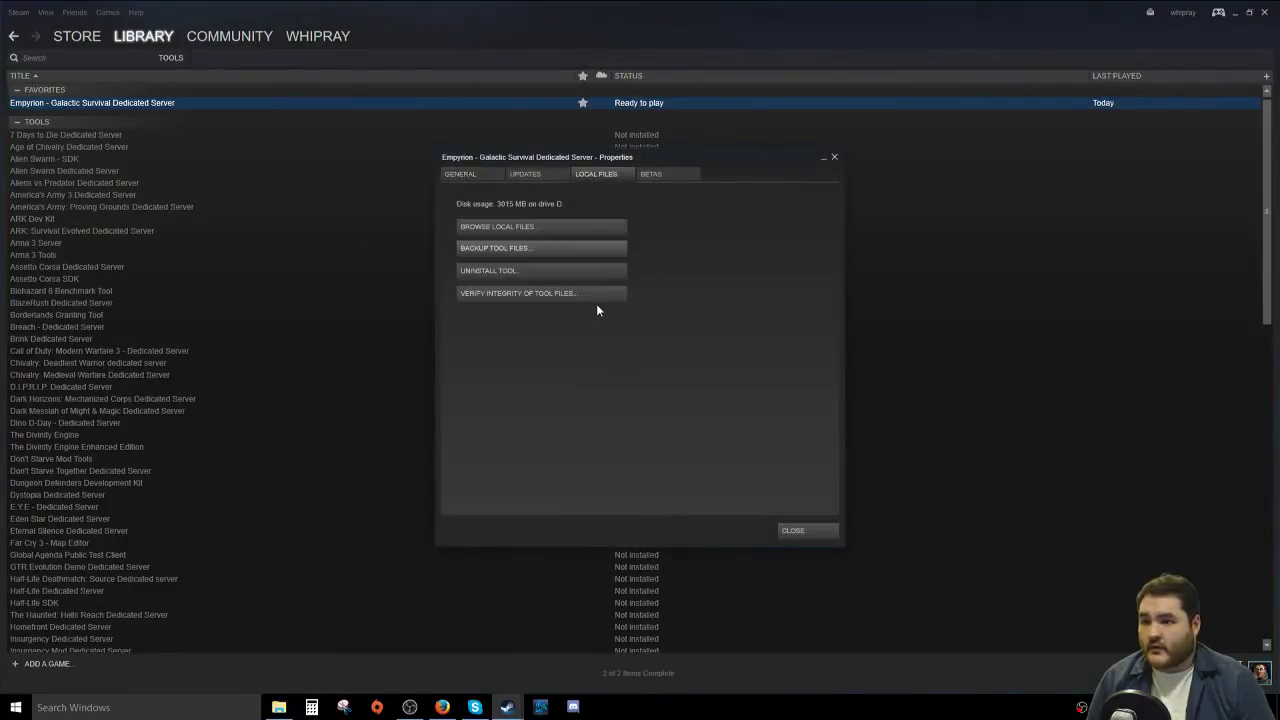
pyautogui.click(556, 227)
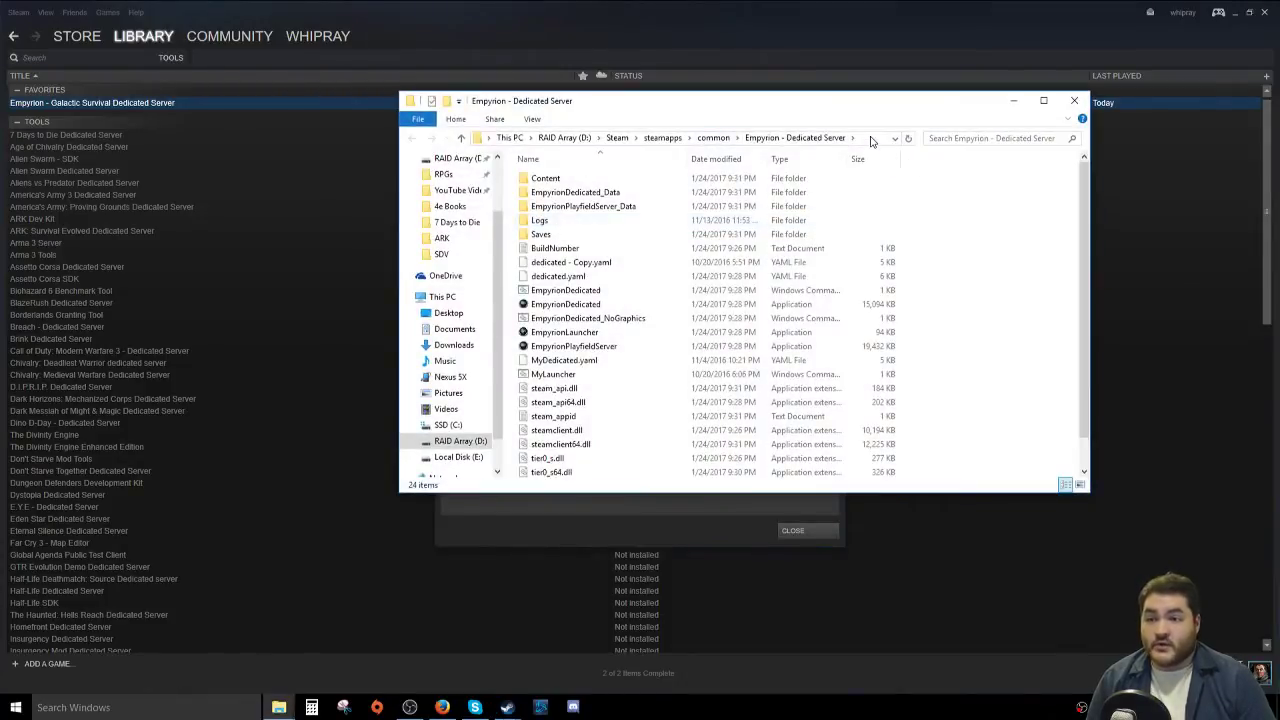
# Delete MyDedicated.yaml from the Empyrion - Dedicated Server folder
pyautogui.click(871, 140)
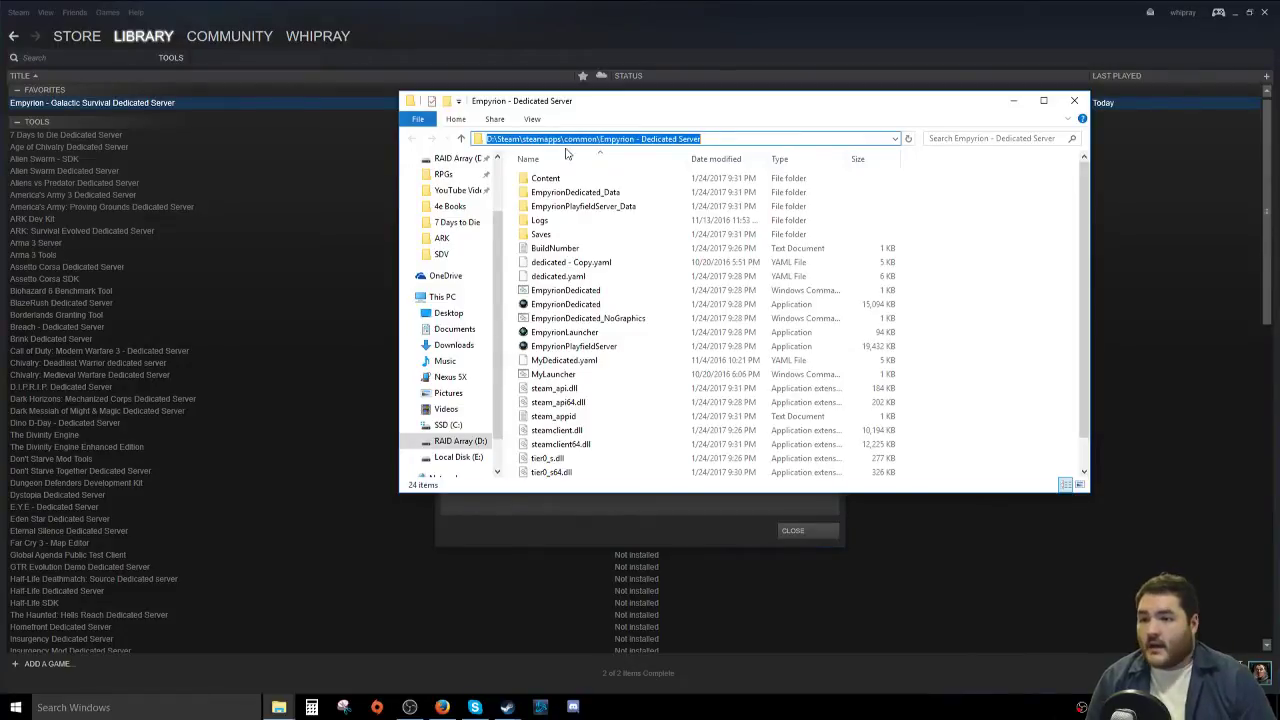
pyautogui.click(614, 366)
pyautogui.press('Delete')
pyautogui.press('Return')
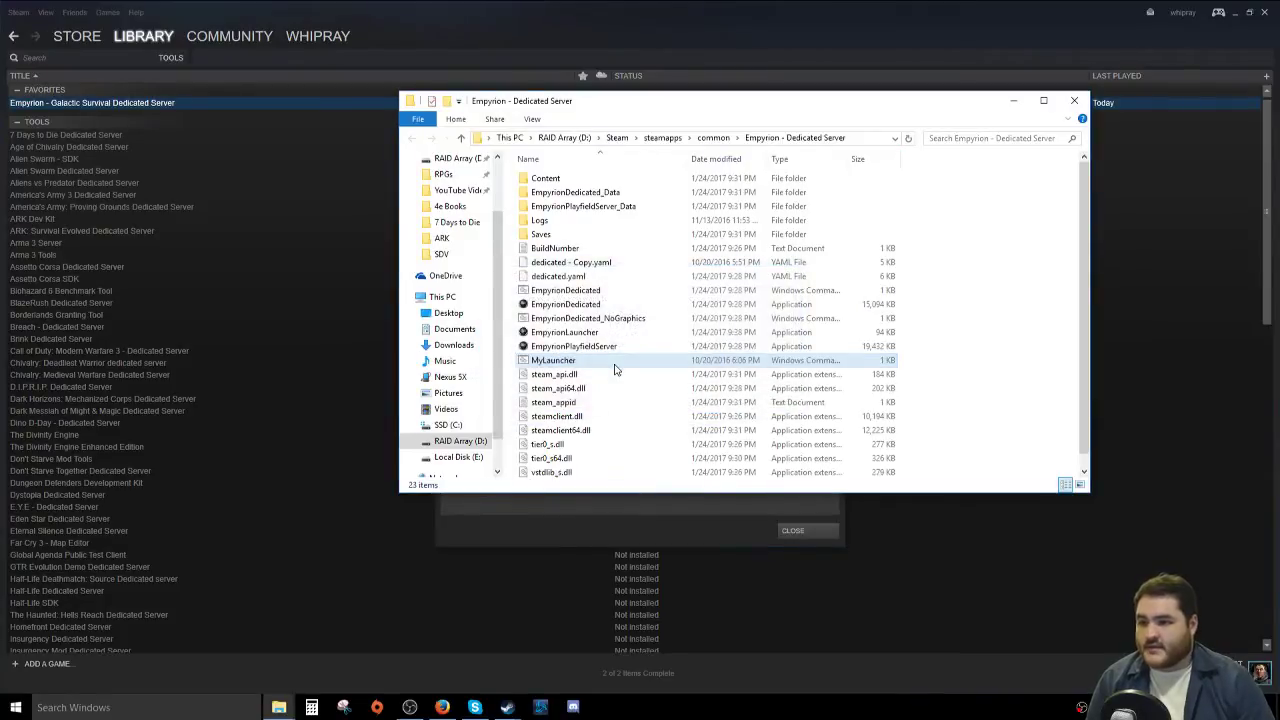
# Launch the EmpyrionDedicated server application
pyautogui.click(615, 292)
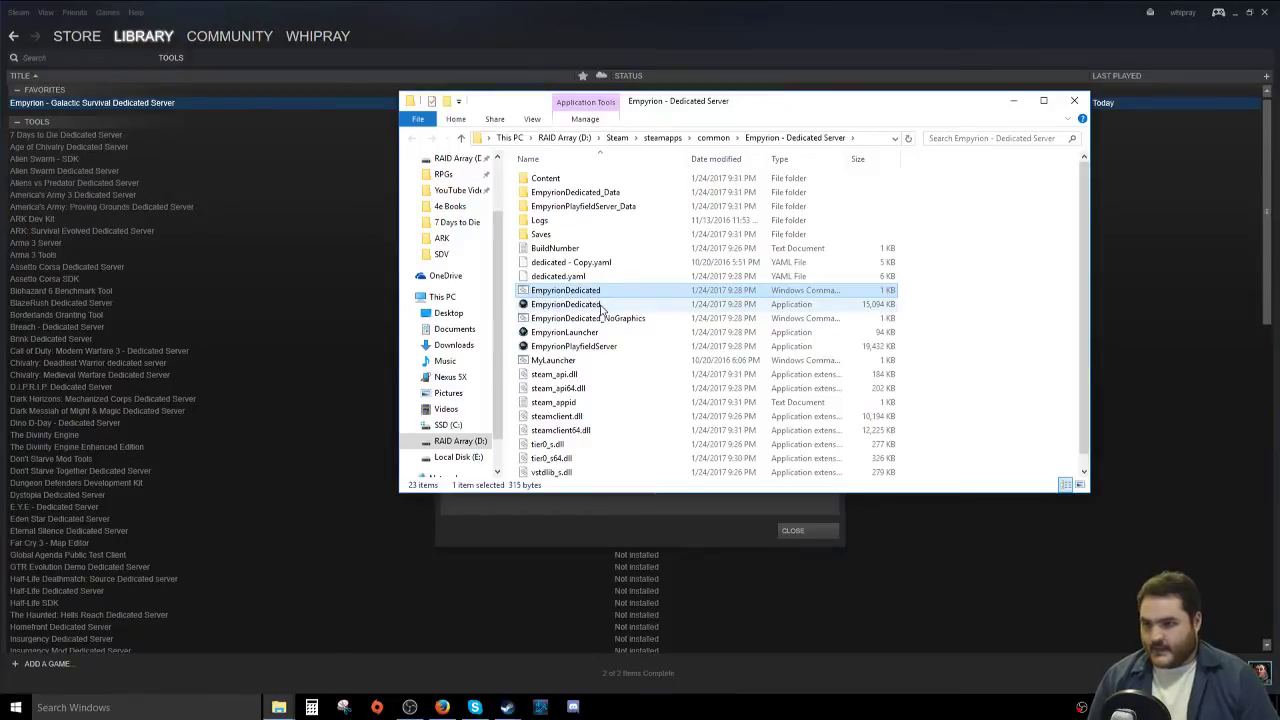
pyautogui.click(566, 304)
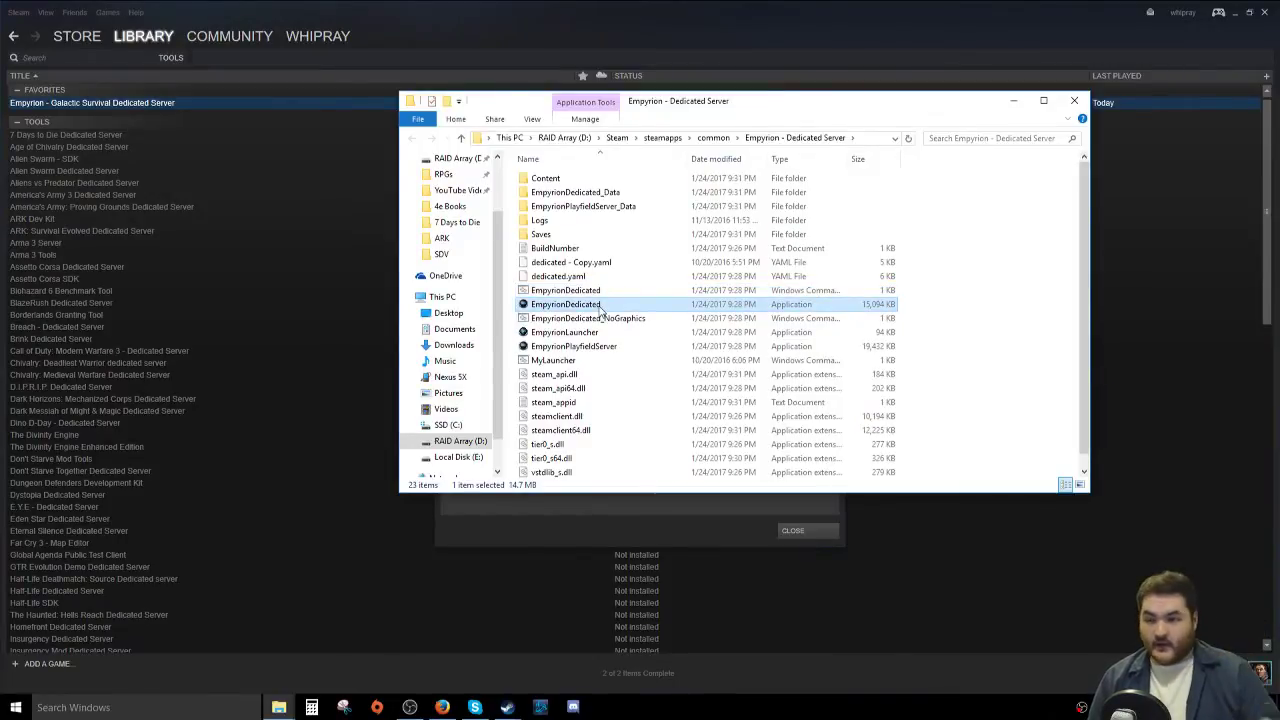
pyautogui.doubleClick(601, 309)
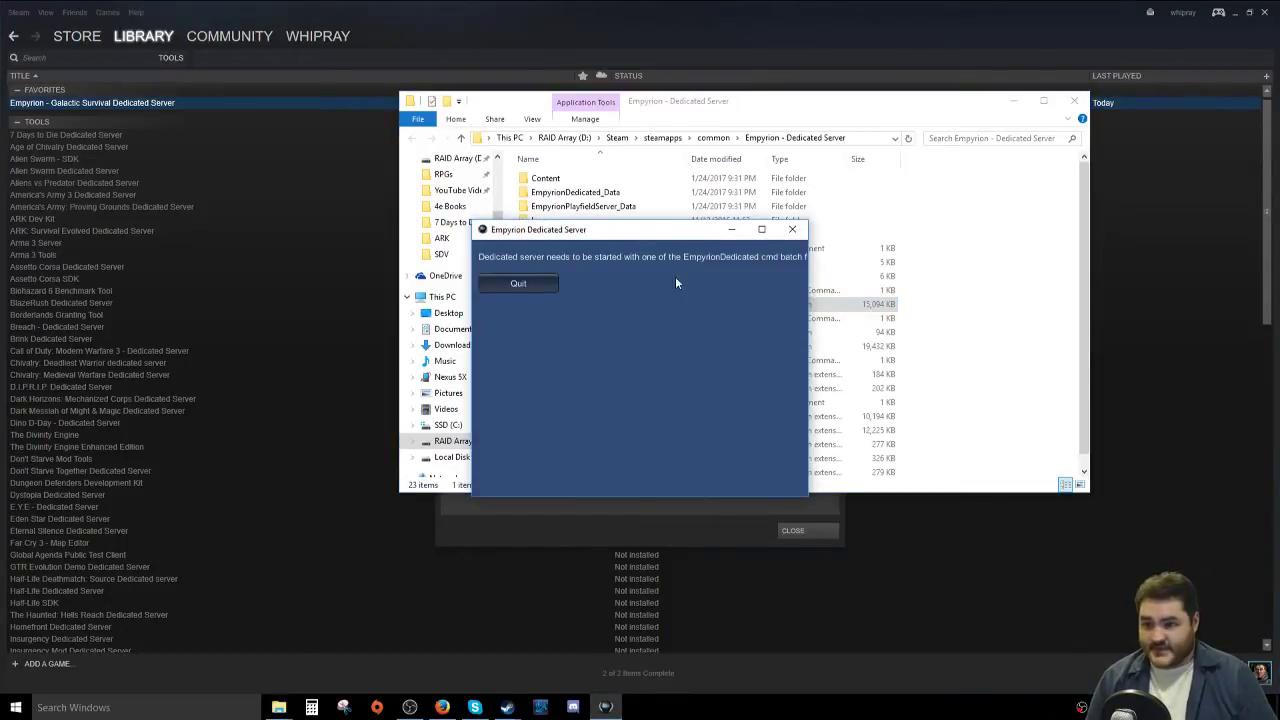
pyautogui.click(517, 284)
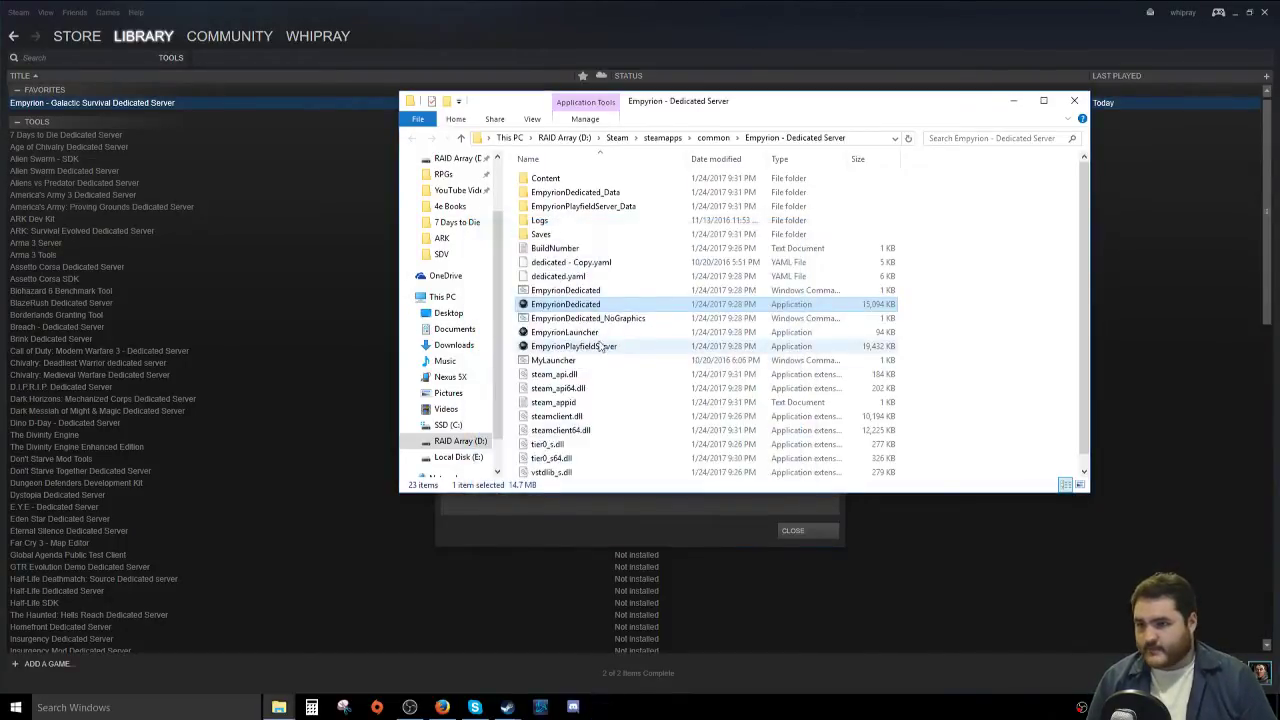
pyautogui.doubleClick(604, 290)
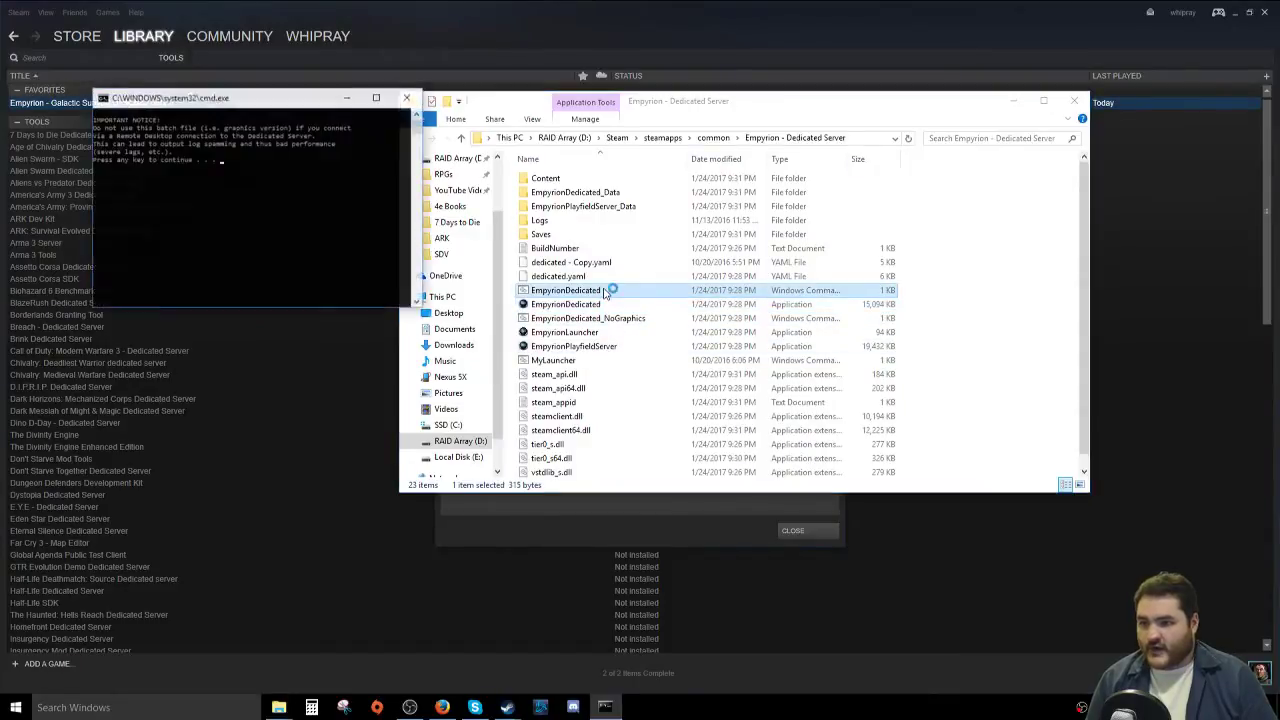
pyautogui.press('Return')
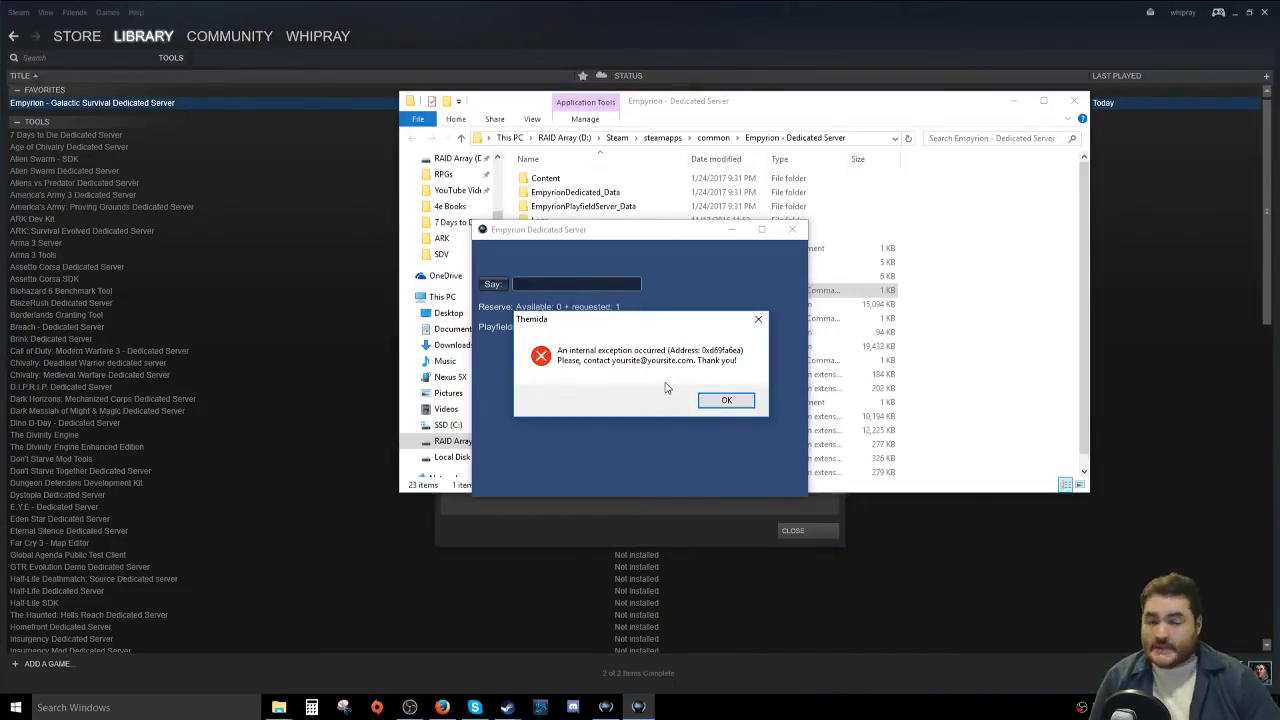
pyautogui.click(727, 402)
pyautogui.click(795, 231)
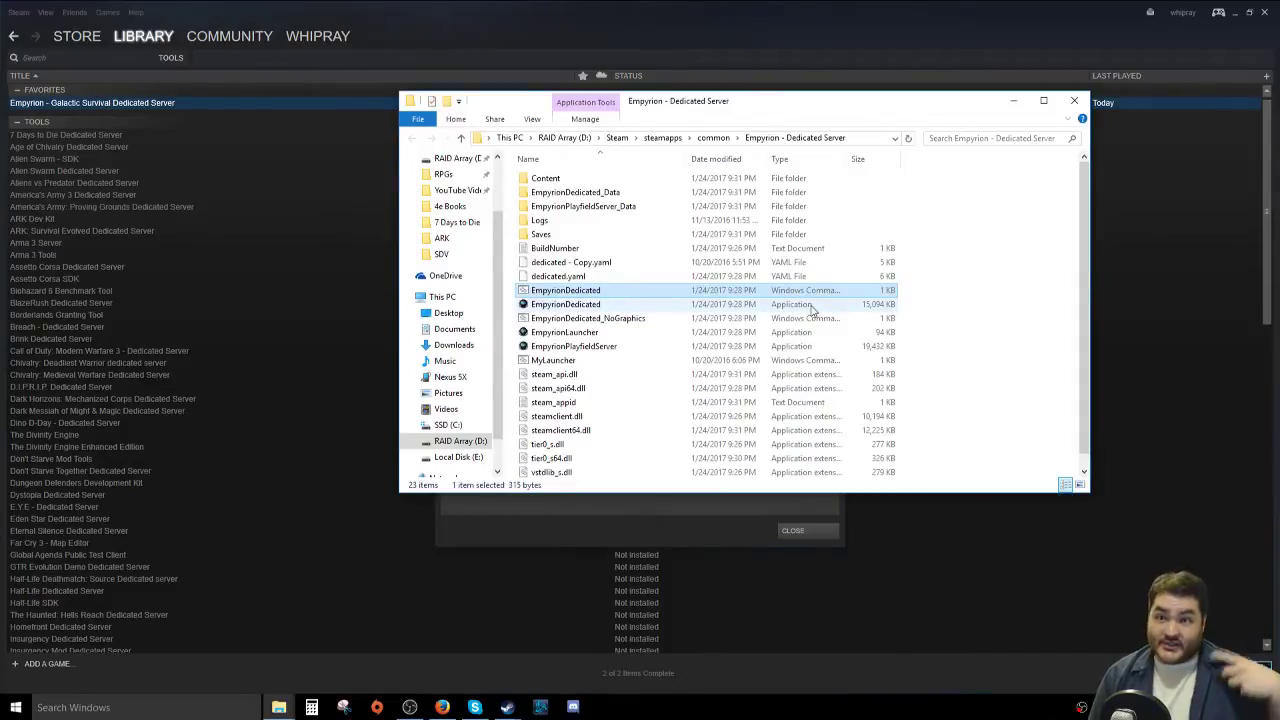
# Delete dedicated - Copy.yaml, then bring up the context menu for dedicated.yaml
pyautogui.doubleClick(634, 262)
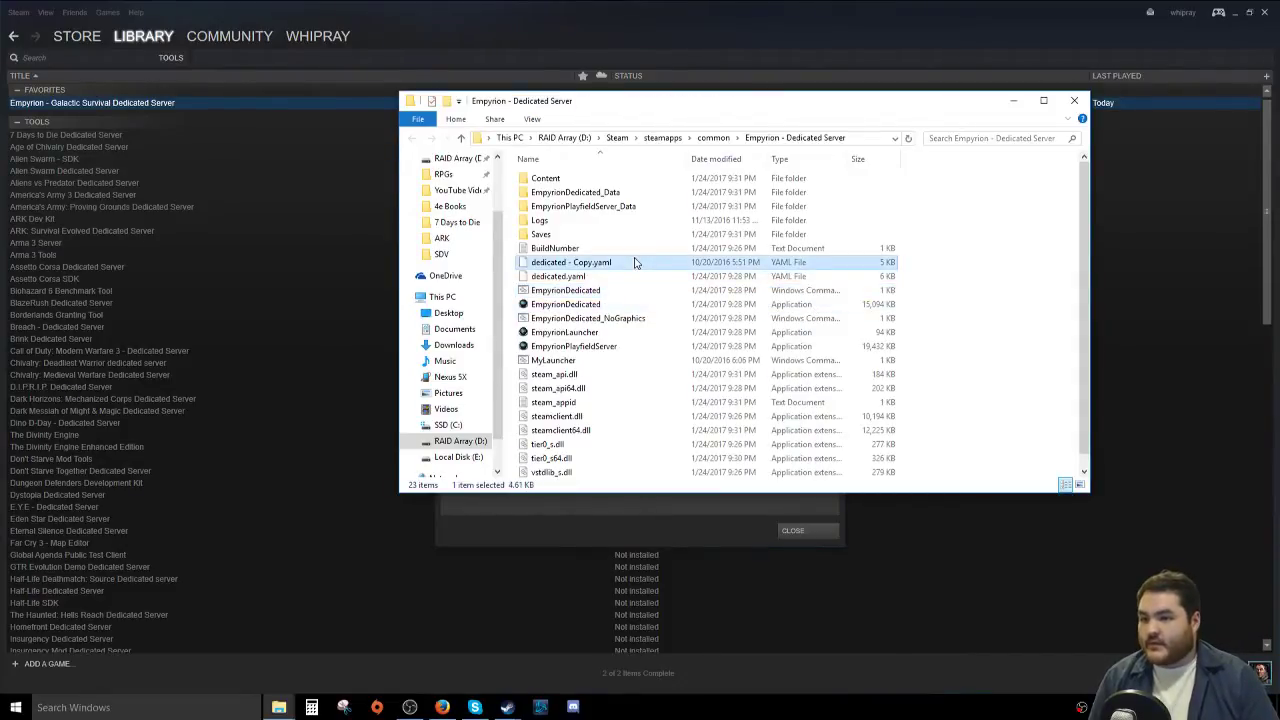
pyautogui.rightClick(628, 262)
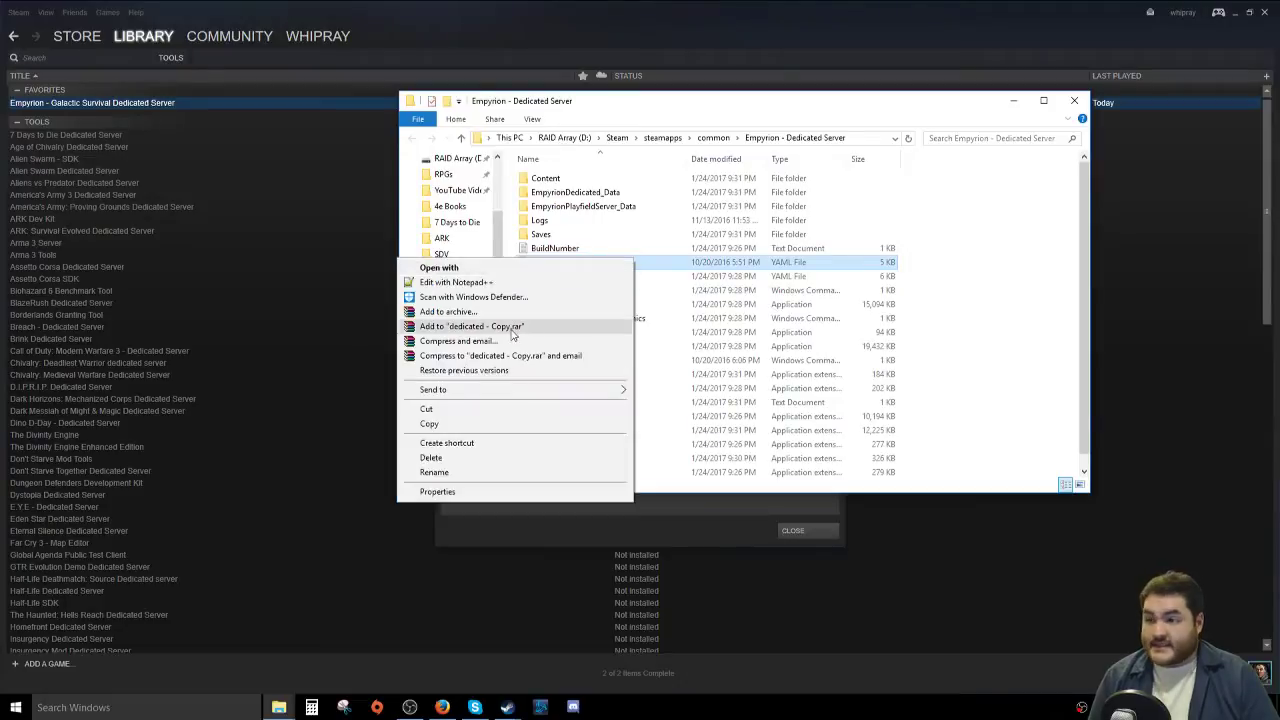
pyautogui.click(494, 462)
pyautogui.click(693, 408)
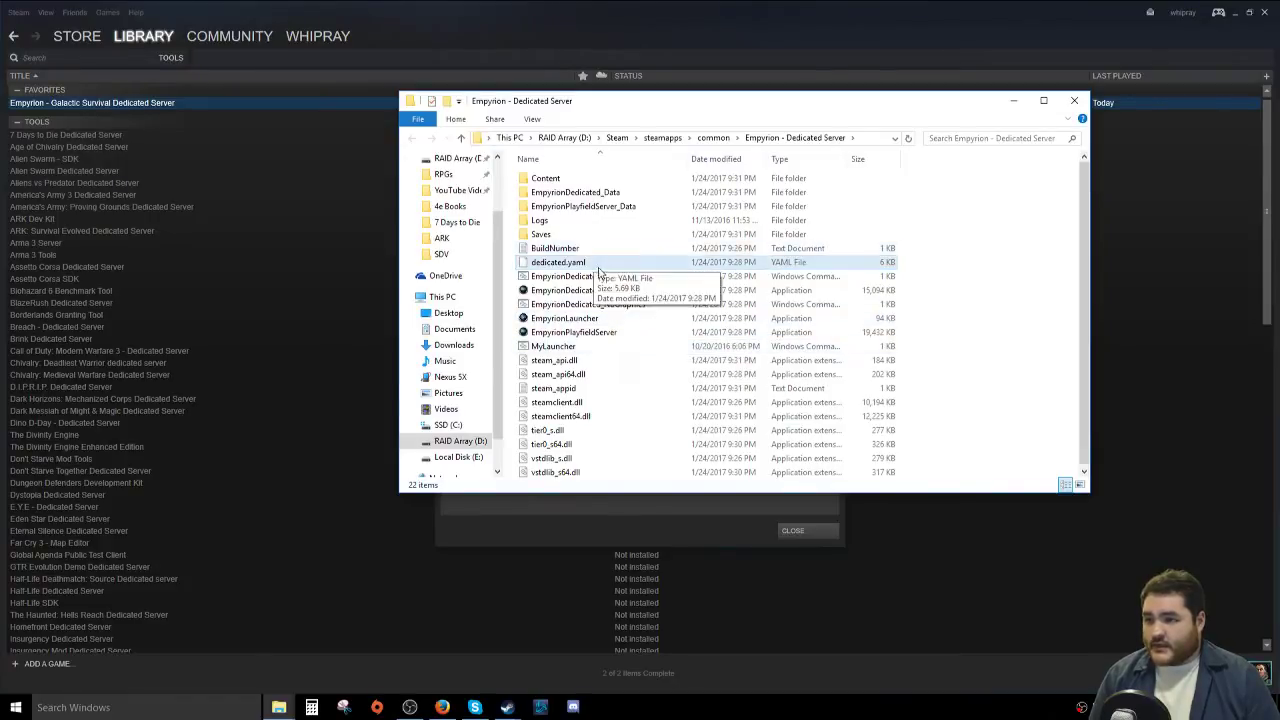
pyautogui.click(601, 264)
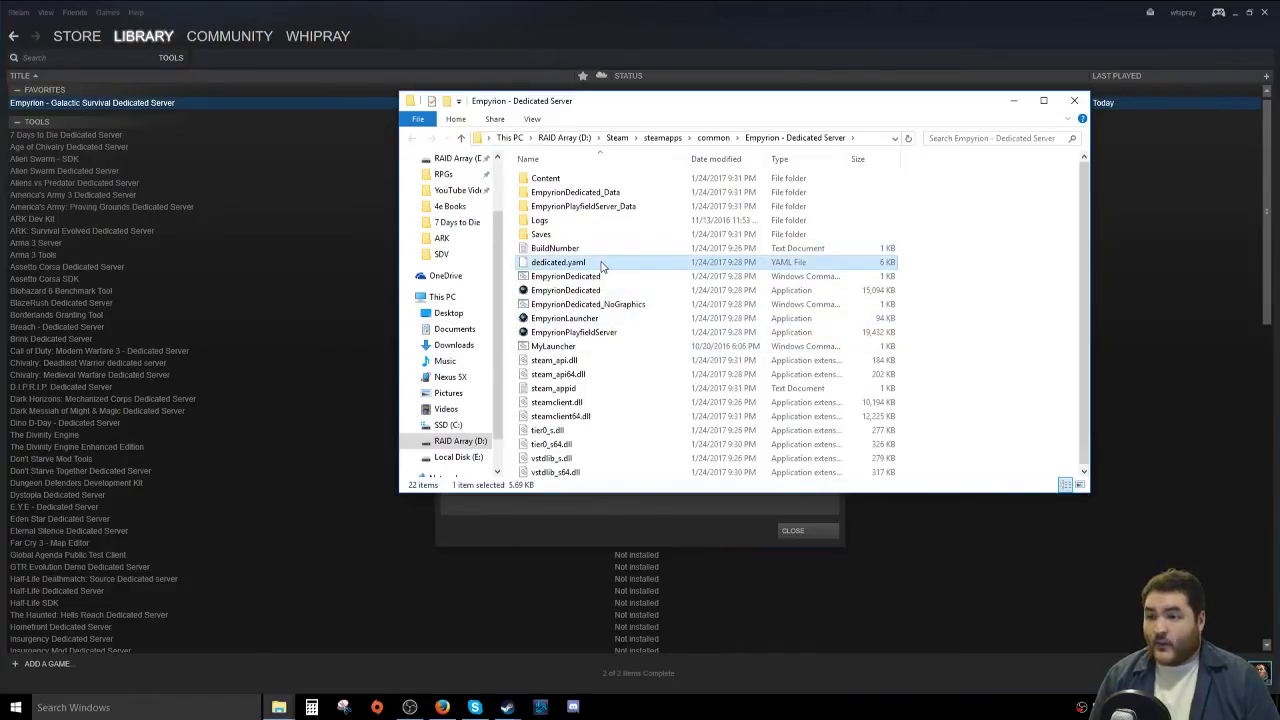
pyautogui.rightClick(601, 263)
# Open dedicated.yaml with Notepad++ and dismiss the Plugin Manager update prompt
pyautogui.click(560, 284)
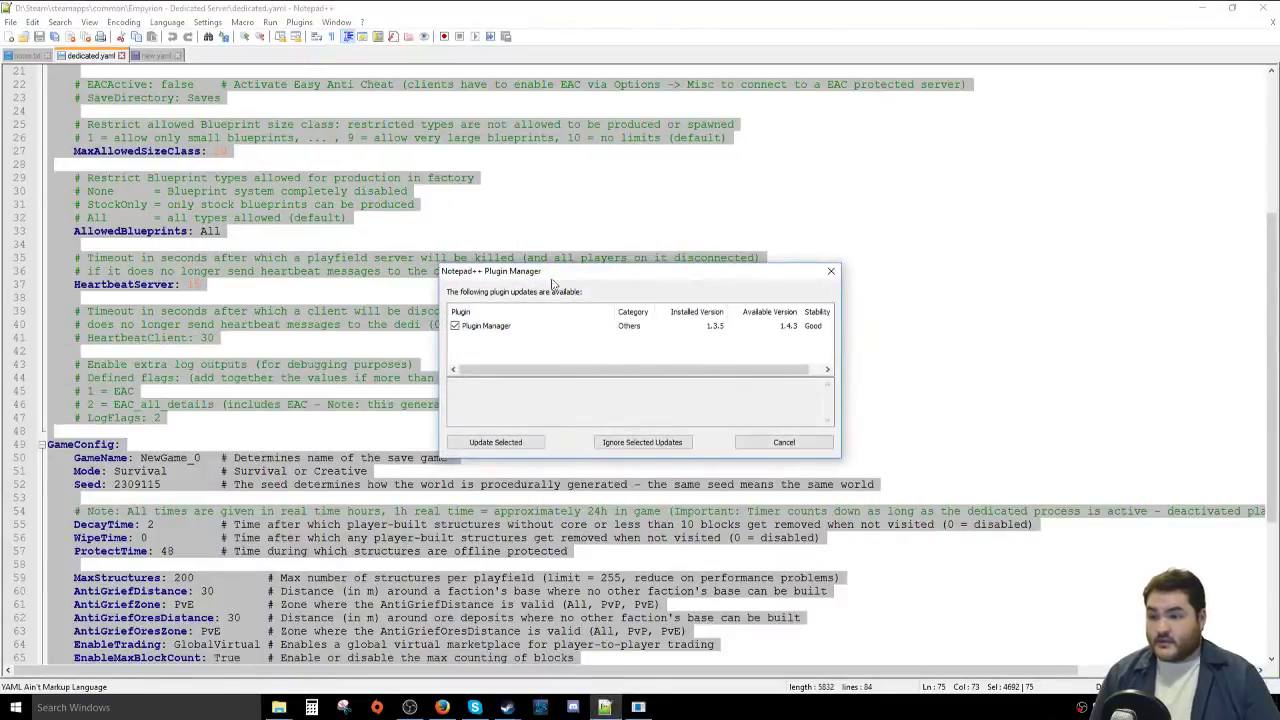
pyautogui.click(828, 449)
pyautogui.click(686, 391)
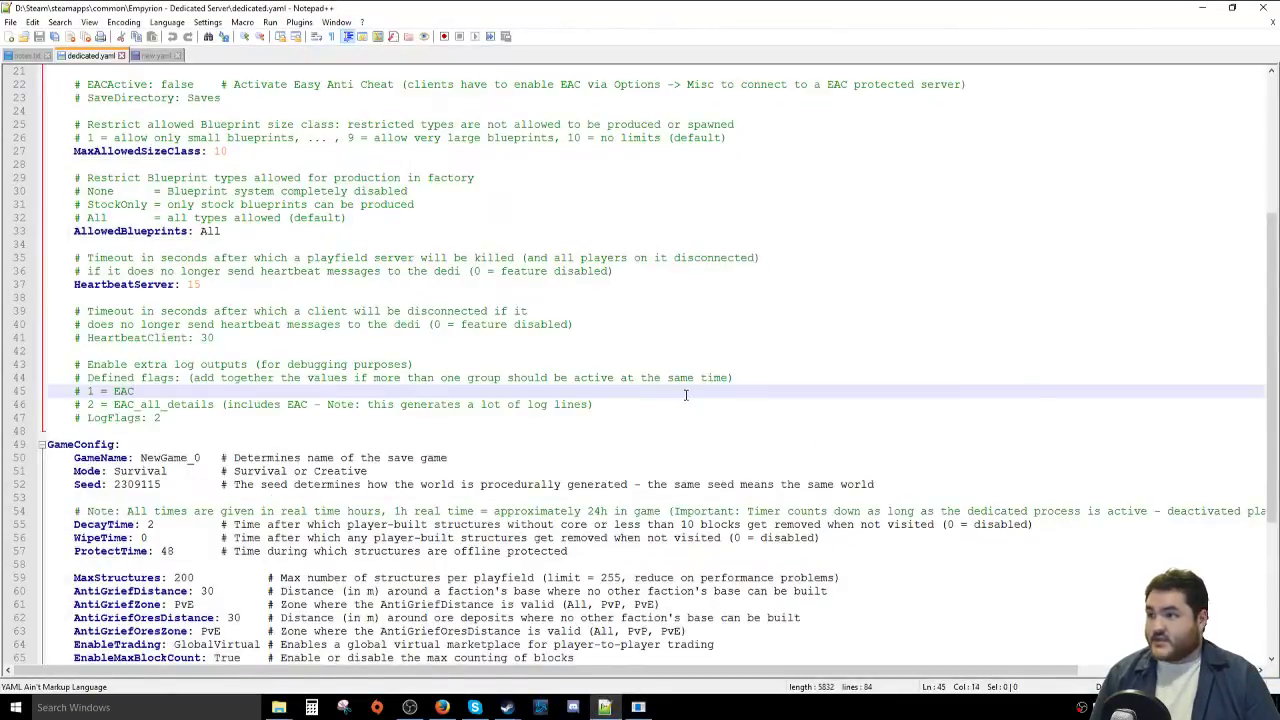
# Close the new.yaml and notes.txt tabs and scroll to the top of dedicated.yaml
pyautogui.click(178, 55)
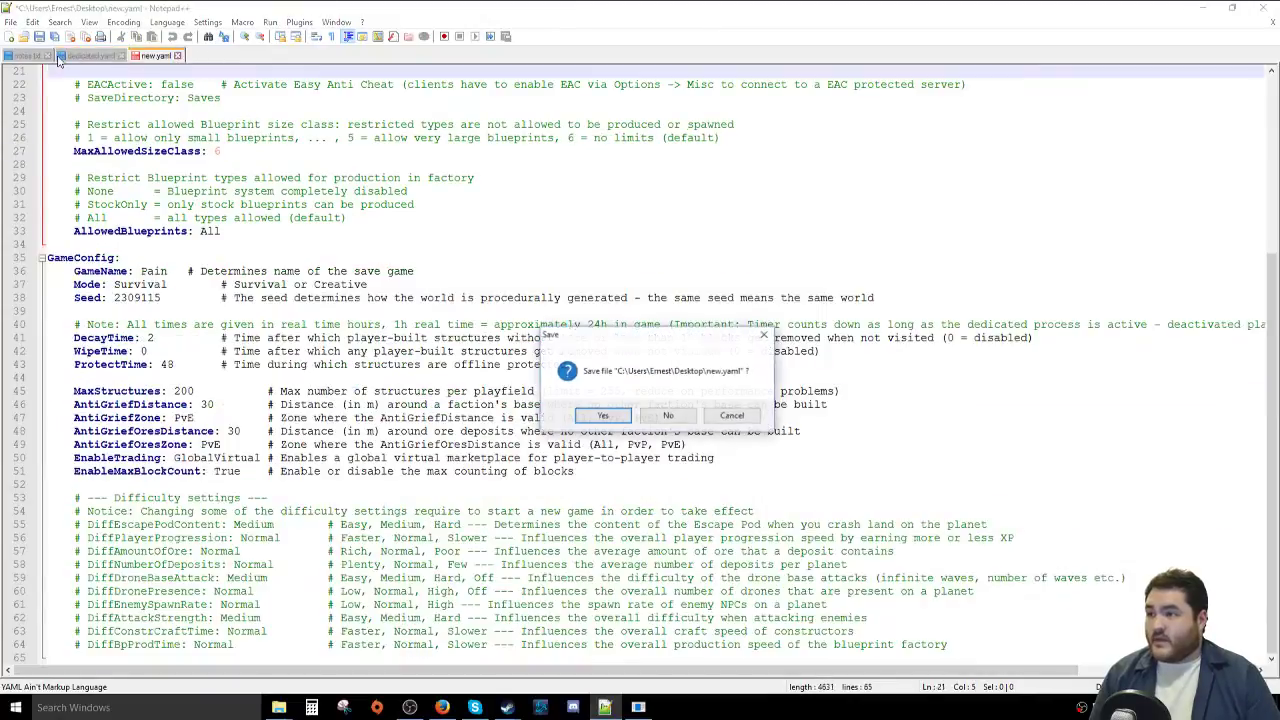
pyautogui.click(668, 415)
pyautogui.click(40, 60)
pyautogui.click(47, 56)
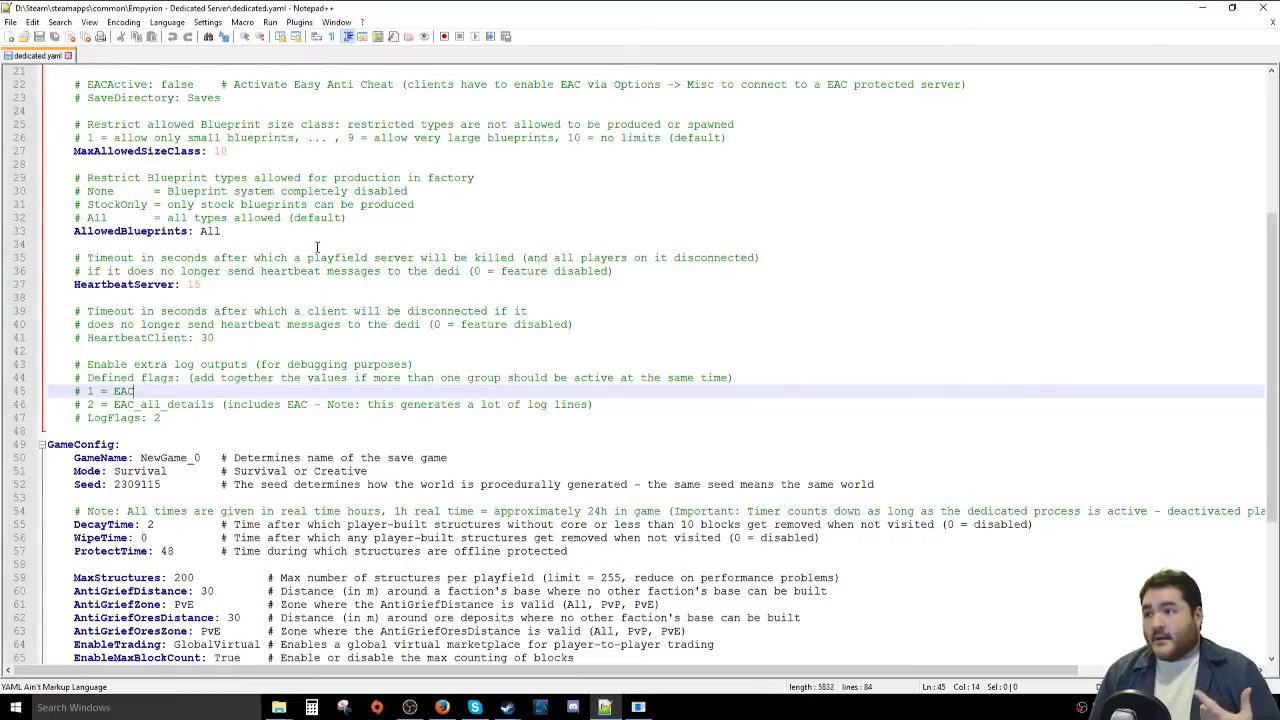
pyautogui.scroll(7, 317, 247)
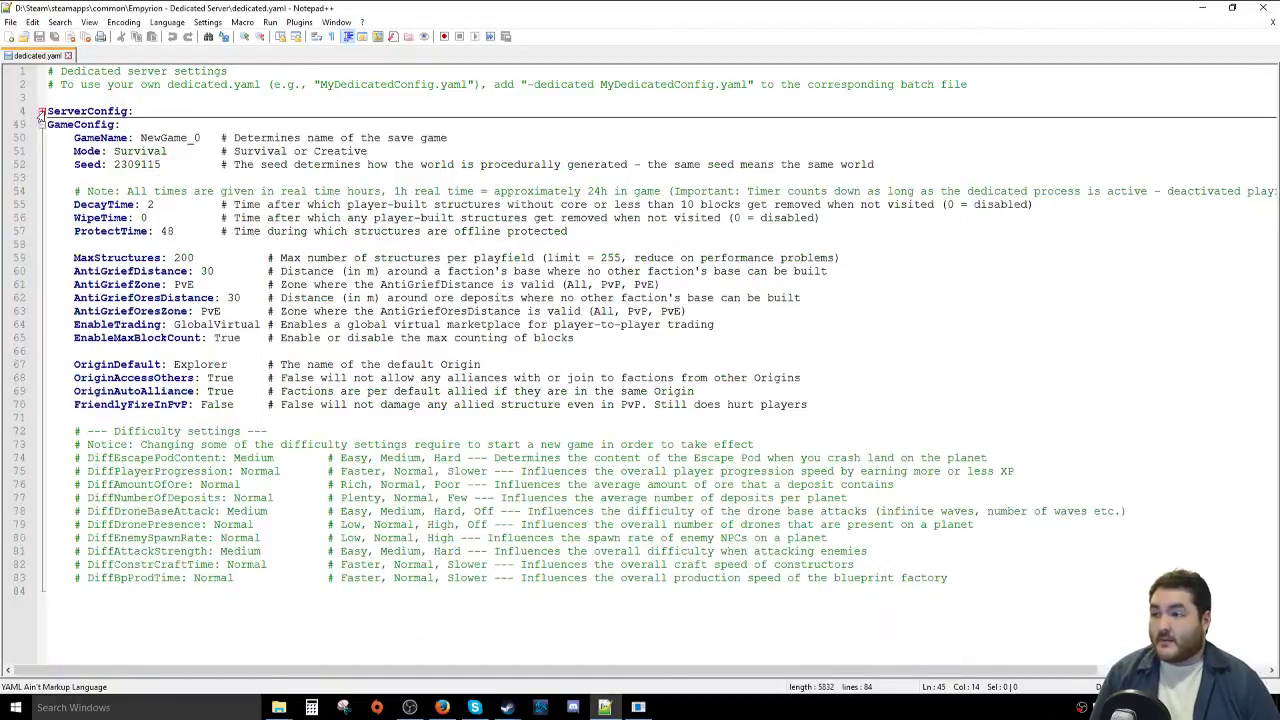
# Expand the ServerConfig fold on line 4 to show Srv_Port: 30000
pyautogui.click(41, 112)
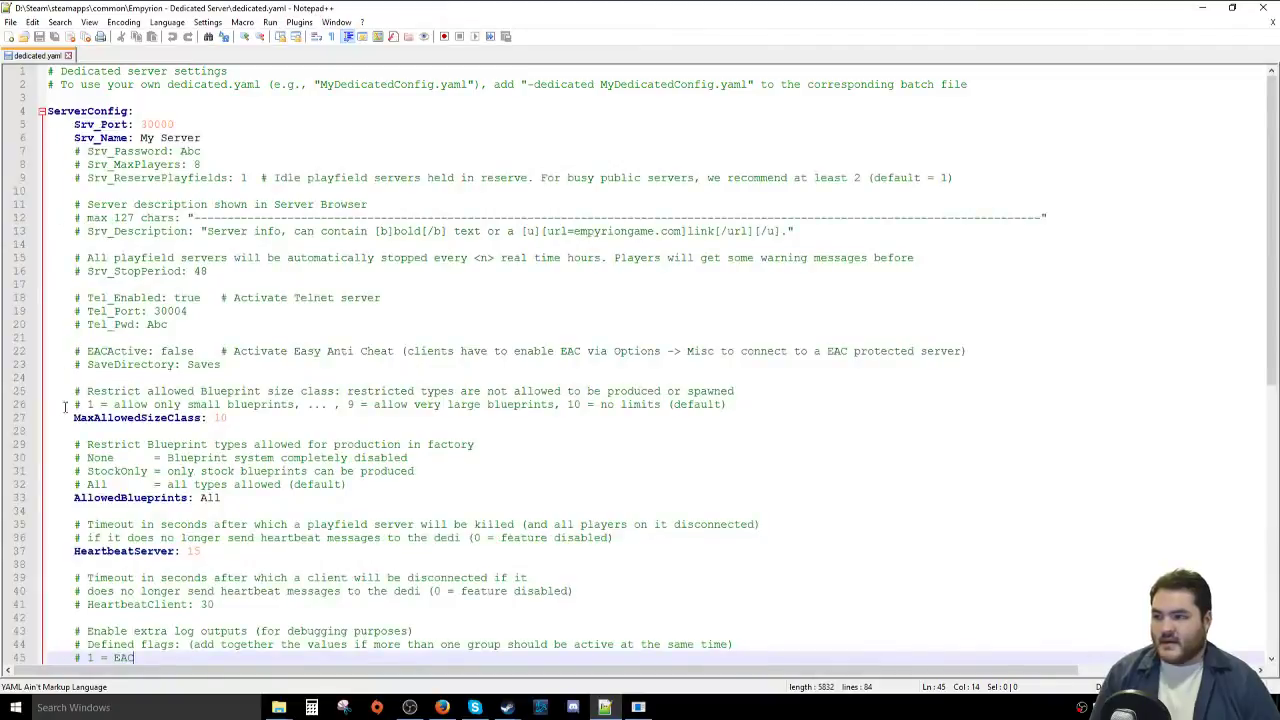
pyautogui.click(41, 111)
pyautogui.click(41, 124)
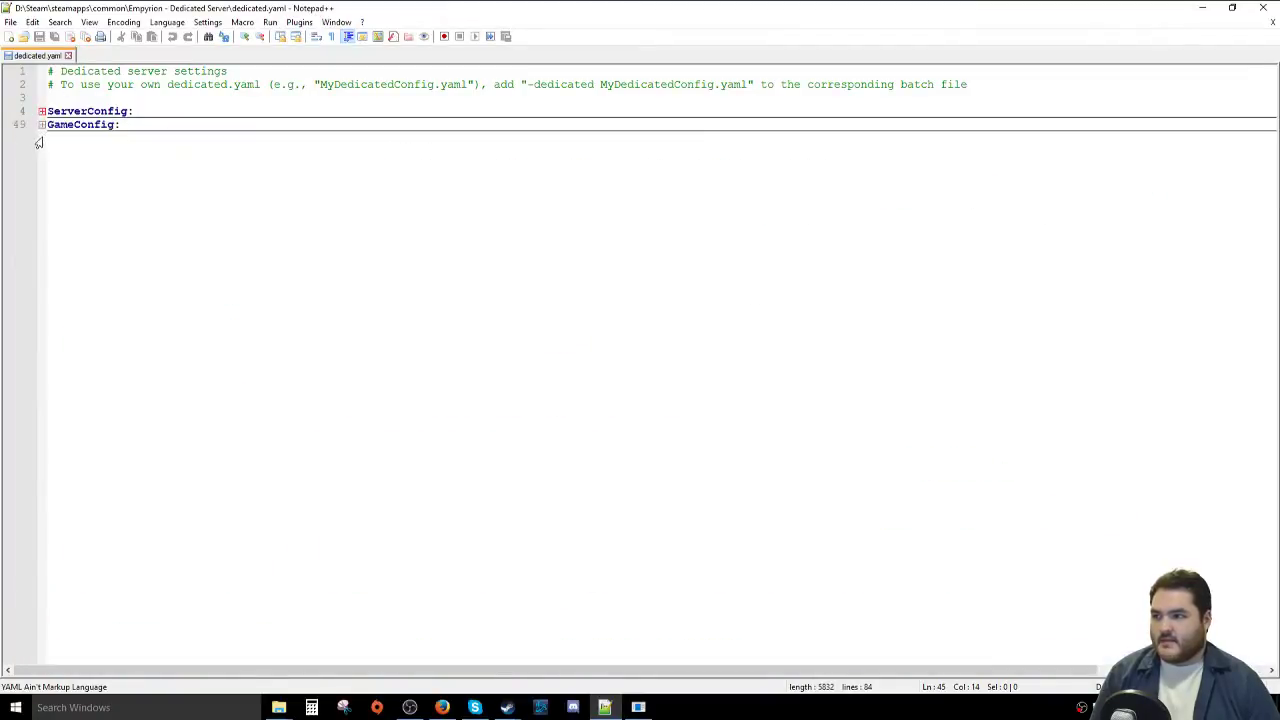
pyautogui.click(41, 111)
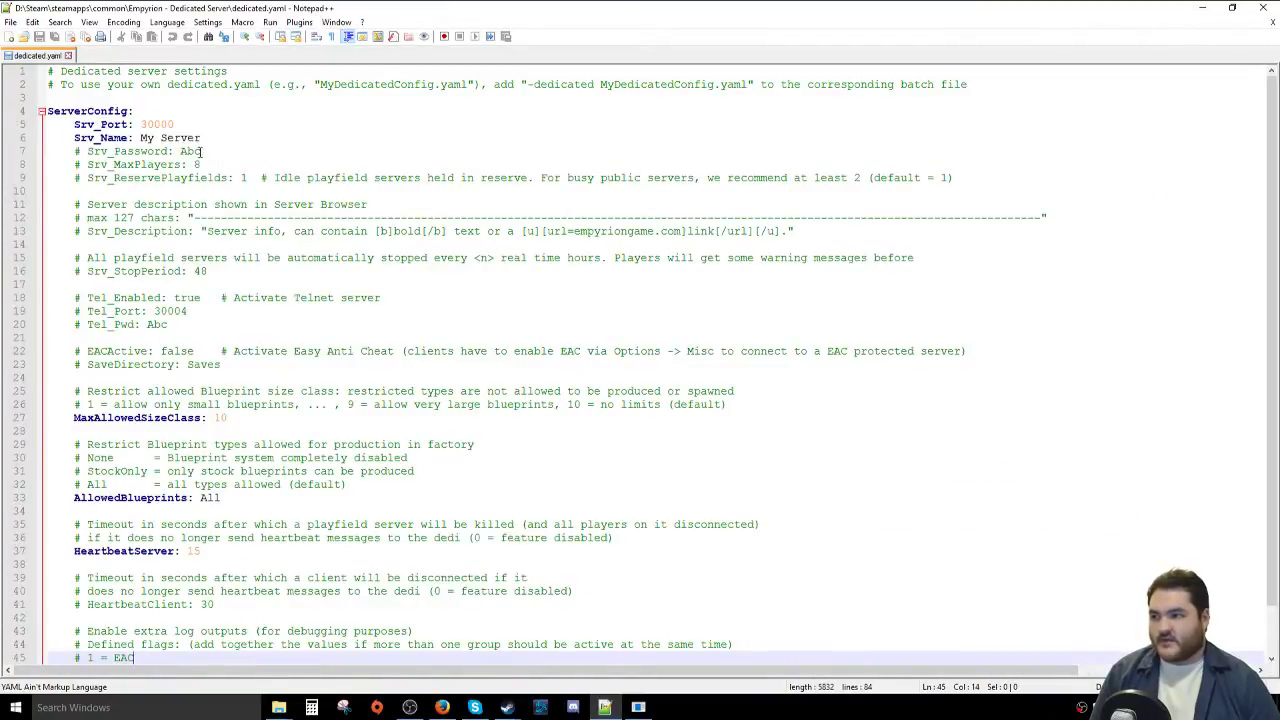
# Place the cursor before Srv_Port on line 5, testing selection of the indentation
pyautogui.click(73, 124)
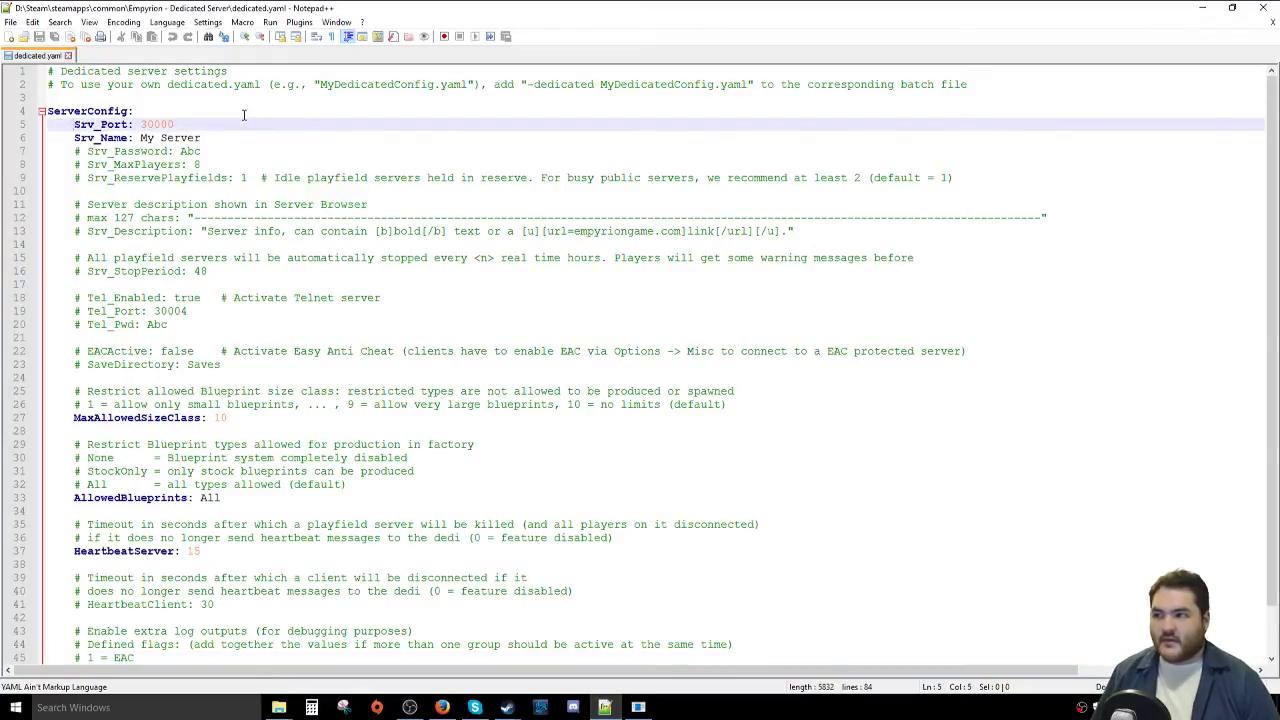
pyautogui.hotkey('shift', 'Left')
pyautogui.hotkey('shift', 'Left')
pyautogui.hotkey('shift', 'Left')
pyautogui.hotkey('shift', 'Left')
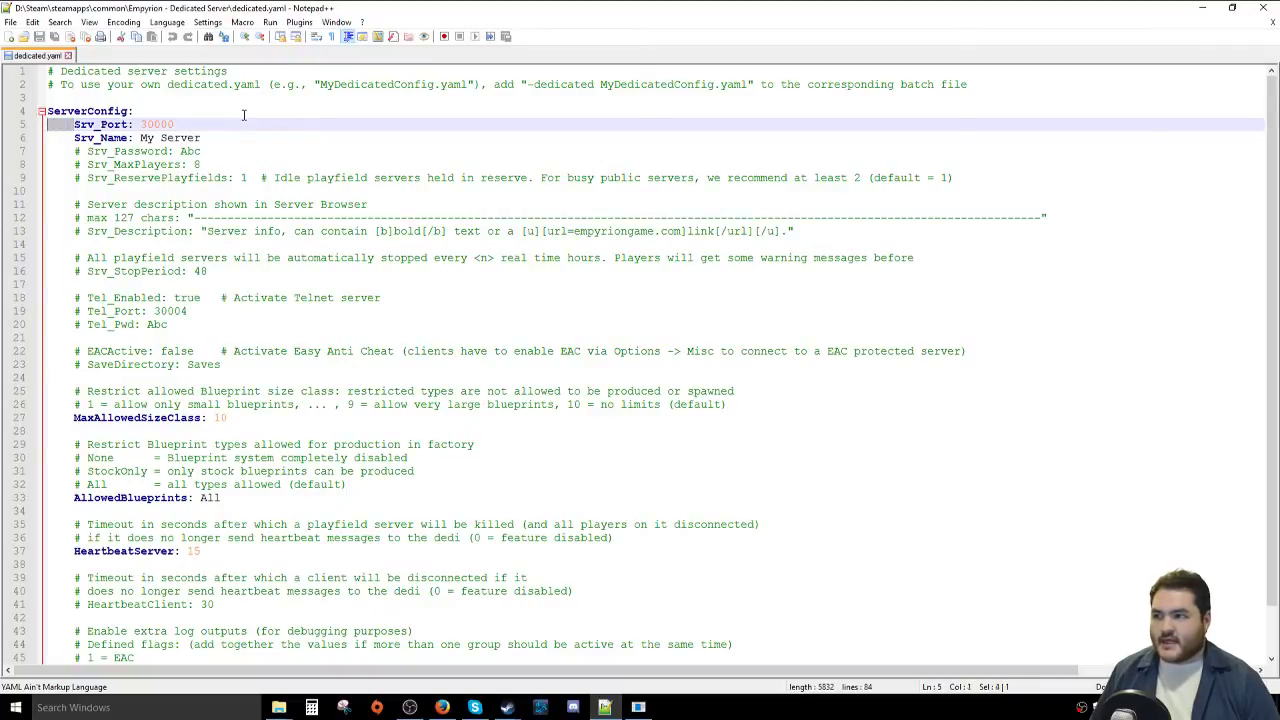
pyautogui.hotkey('shift', 'Right')
pyautogui.hotkey('shift', 'Right')
pyautogui.press('Right')
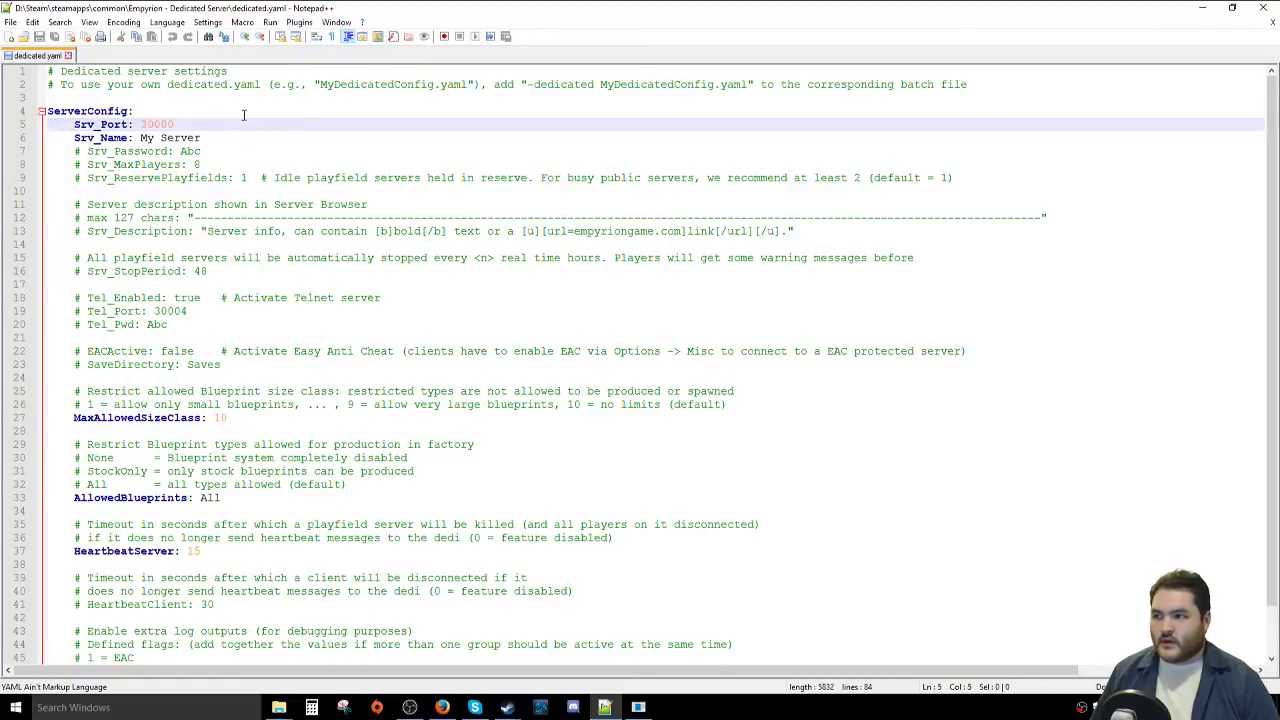
pyautogui.hotkey('shift', 'Left')
pyautogui.hotkey('shift', 'Left')
pyautogui.hotkey('shift', 'Left')
pyautogui.hotkey('shift', 'Left')
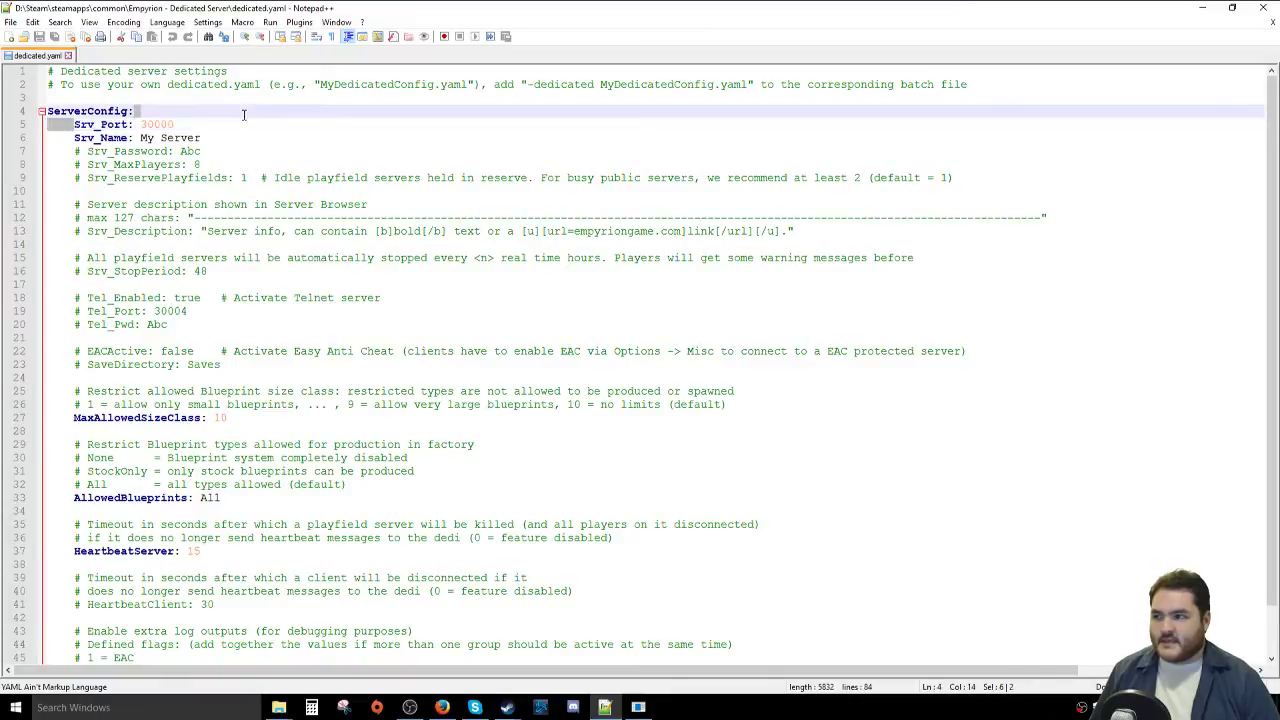
pyautogui.press('Right')
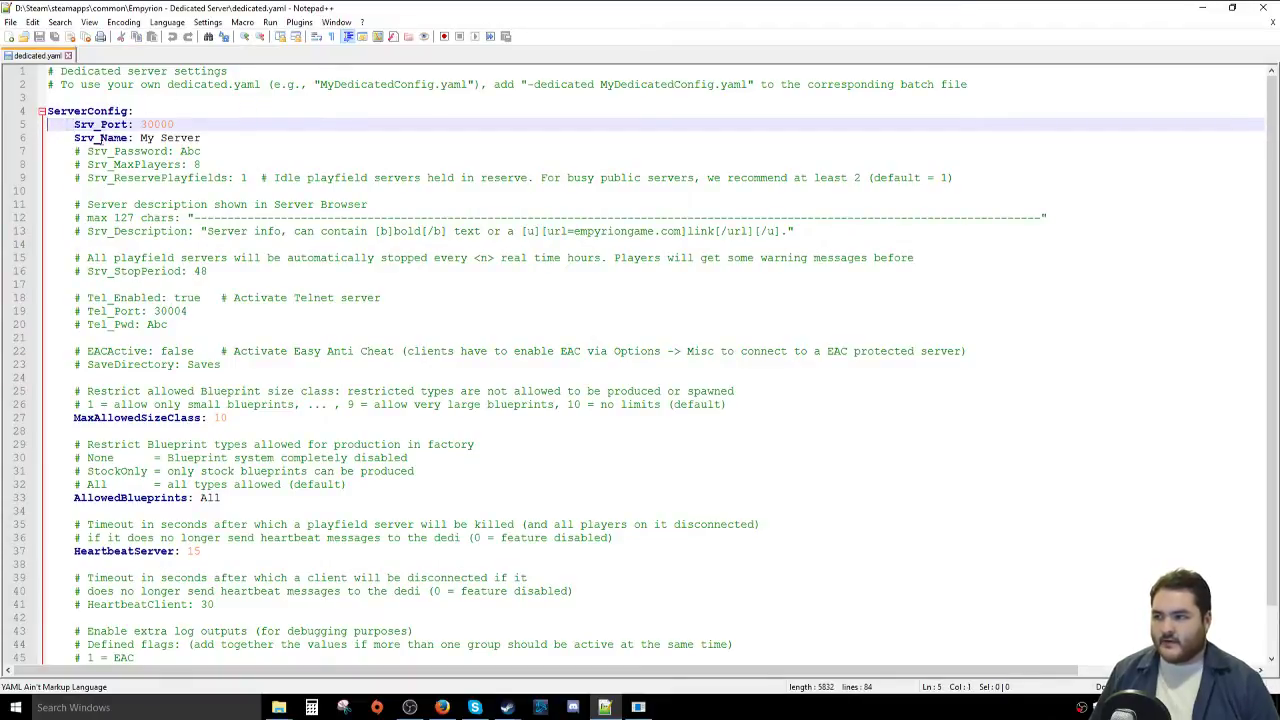
pyautogui.hotkey('shift', 'Right')
pyautogui.hotkey('shift', 'Right')
pyautogui.hotkey('shift', 'Right')
pyautogui.hotkey('shift', 'Right')
# Select only the value 30000 after Srv_Port on line 5
pyautogui.press('Right')
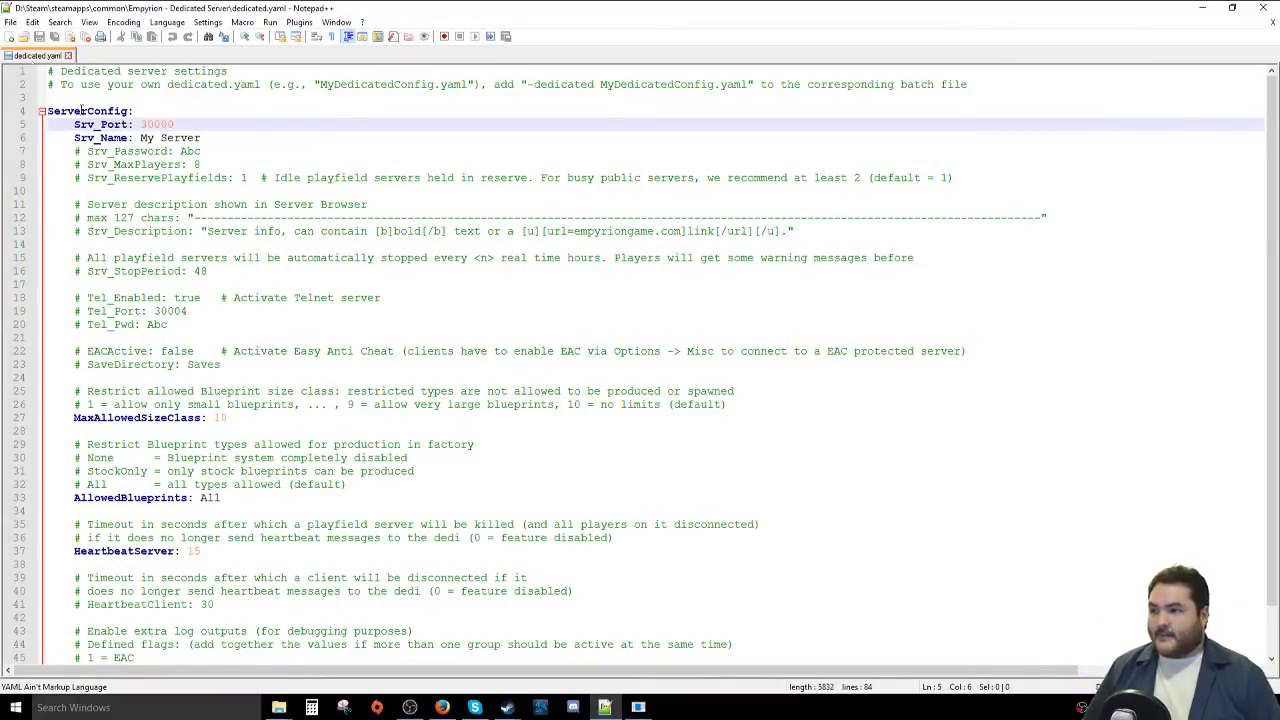
pyautogui.moveTo(141, 124); pyautogui.dragTo(188, 127)
pyautogui.click(189, 127)
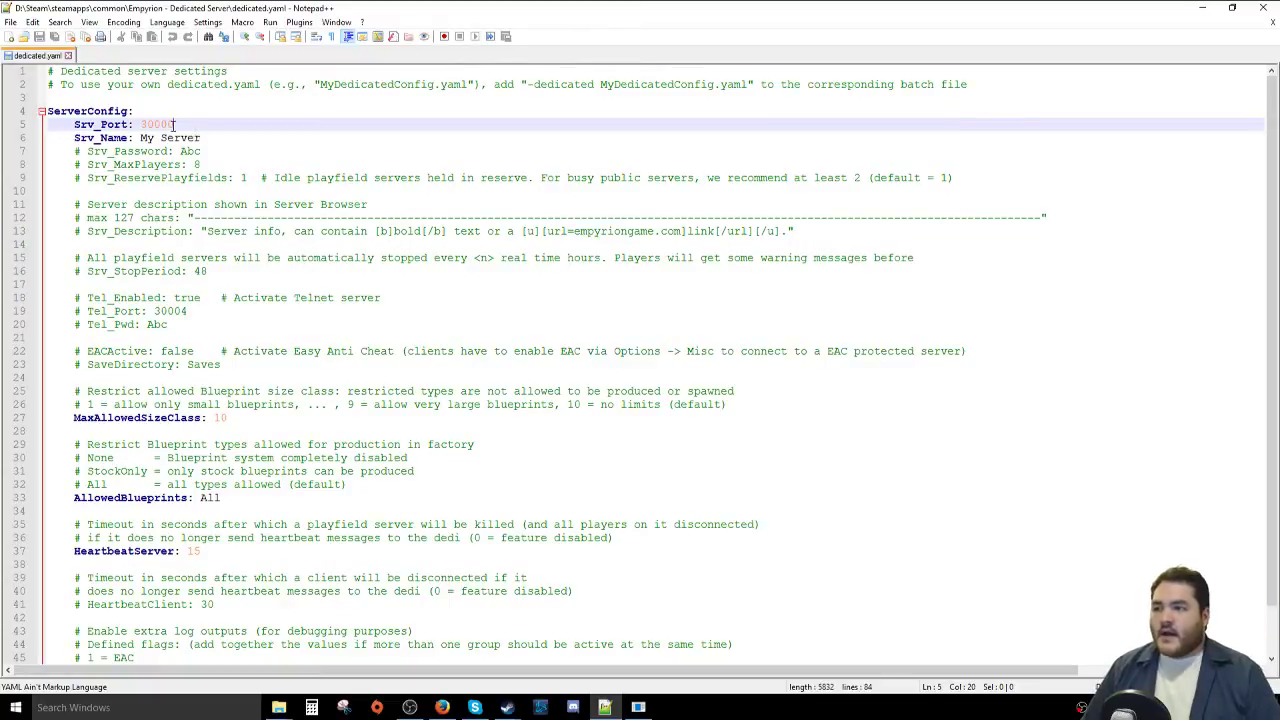
pyautogui.hotkey('shift', 'Left')
pyautogui.hotkey('shift', 'Left')
pyautogui.hotkey('shift', 'Left')
pyautogui.hotkey('shift', 'Left')
pyautogui.hotkey('shift', 'Left')
pyautogui.hotkey('shift', 'Left')
pyautogui.hotkey('shift', 'Left')
pyautogui.hotkey('shift', 'Left')
pyautogui.hotkey('shift', 'Left')
pyautogui.hotkey('shift', 'Left')
pyautogui.hotkey('shift', 'Left')
pyautogui.hotkey('shift', 'Left')
pyautogui.hotkey('shift', 'Left')
pyautogui.hotkey('shift', 'Left')
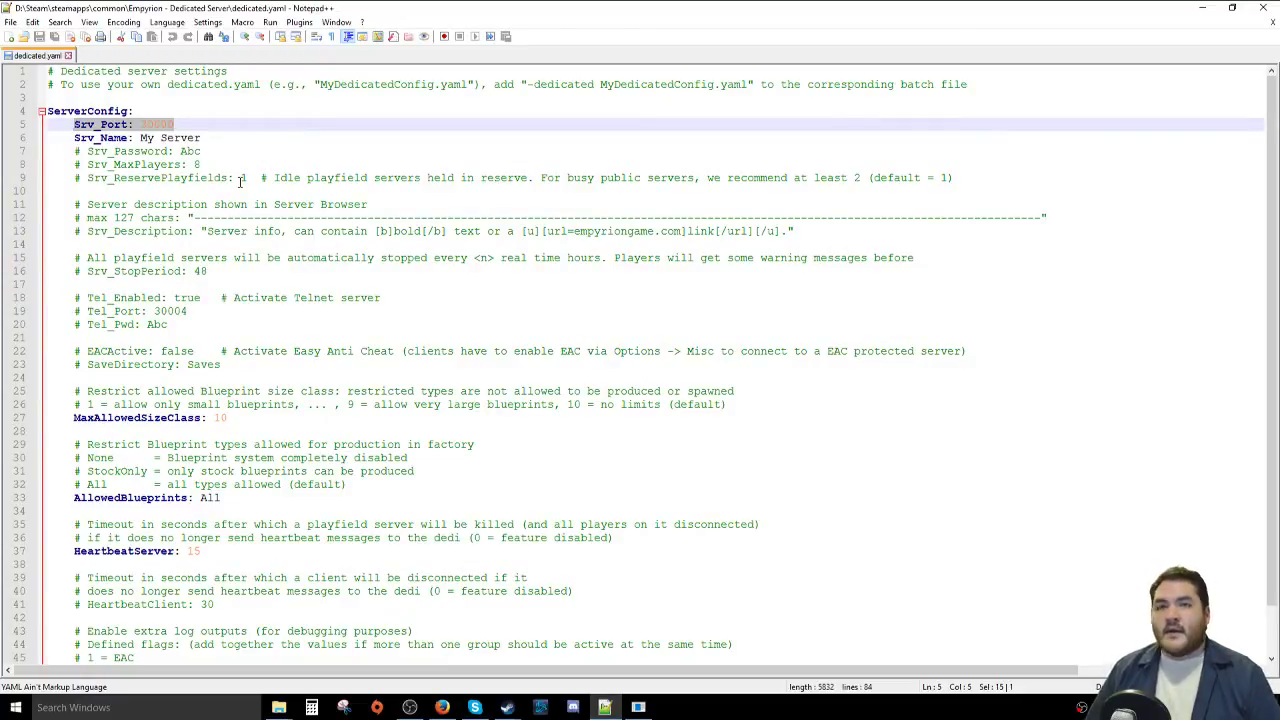
pyautogui.moveTo(198, 124); pyautogui.dragTo(141, 124)
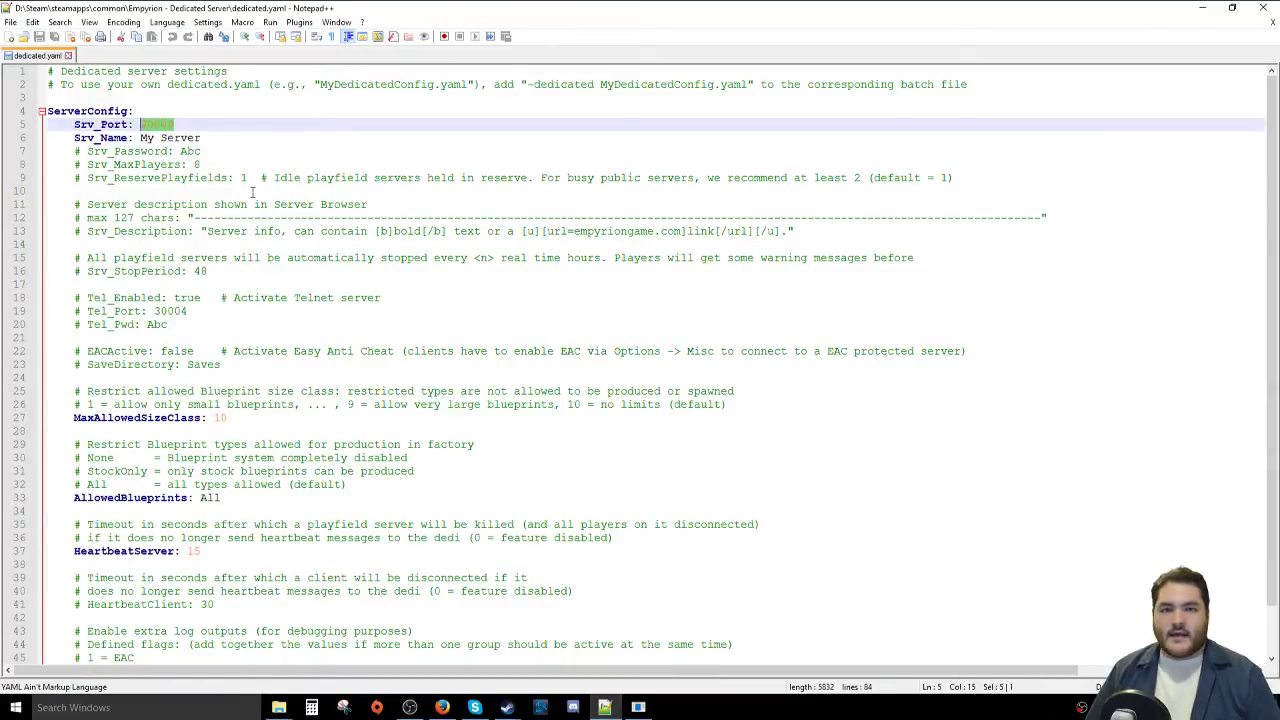
pyautogui.click(141, 124)
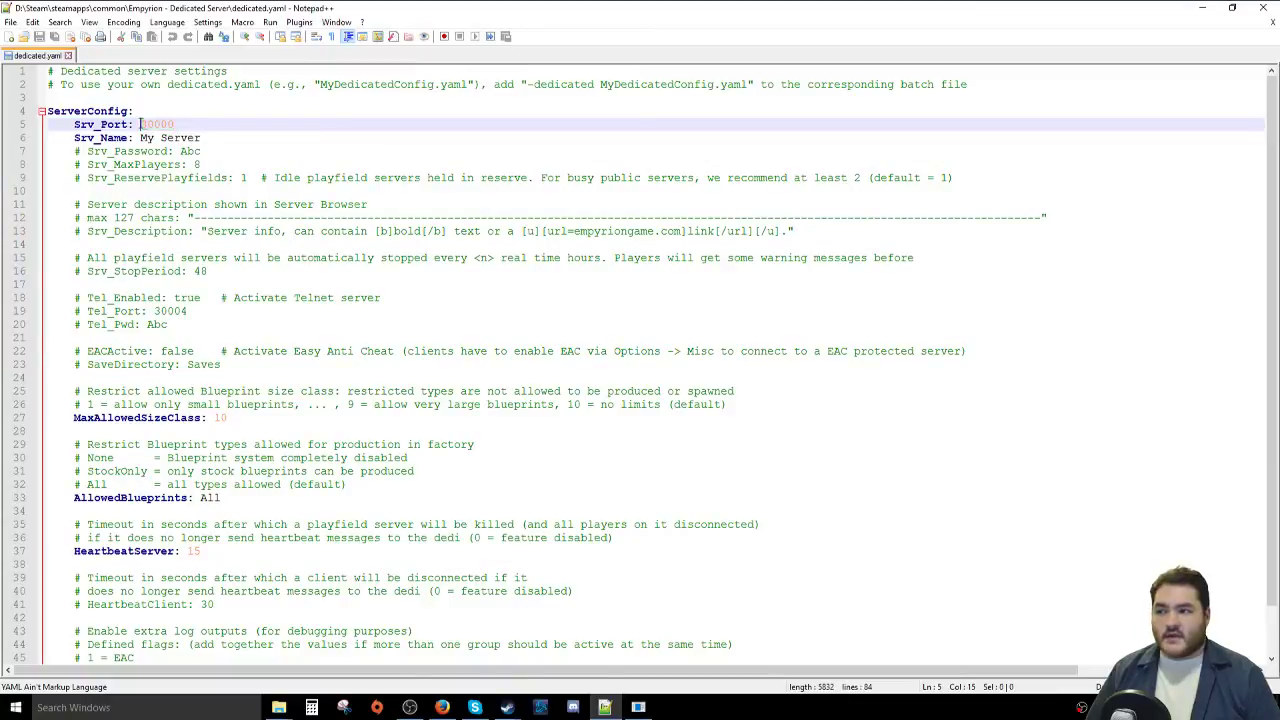
pyautogui.moveTo(141, 124); pyautogui.dragTo(172, 125)
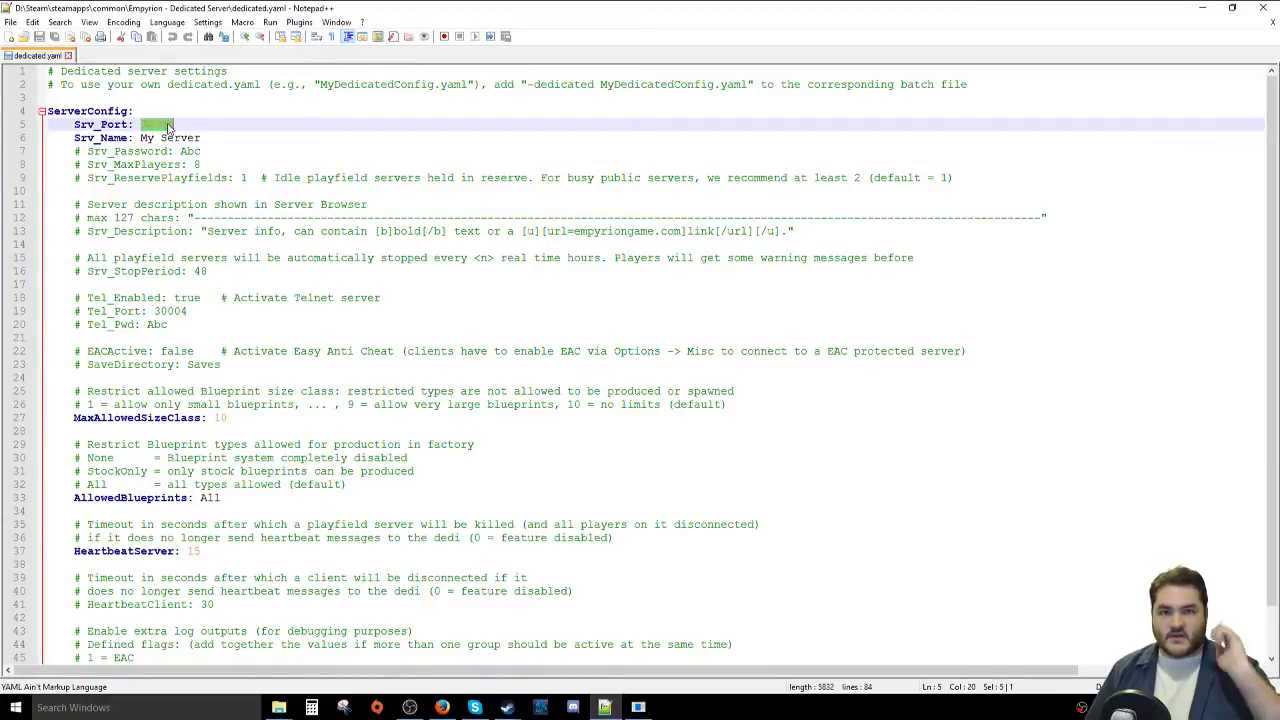